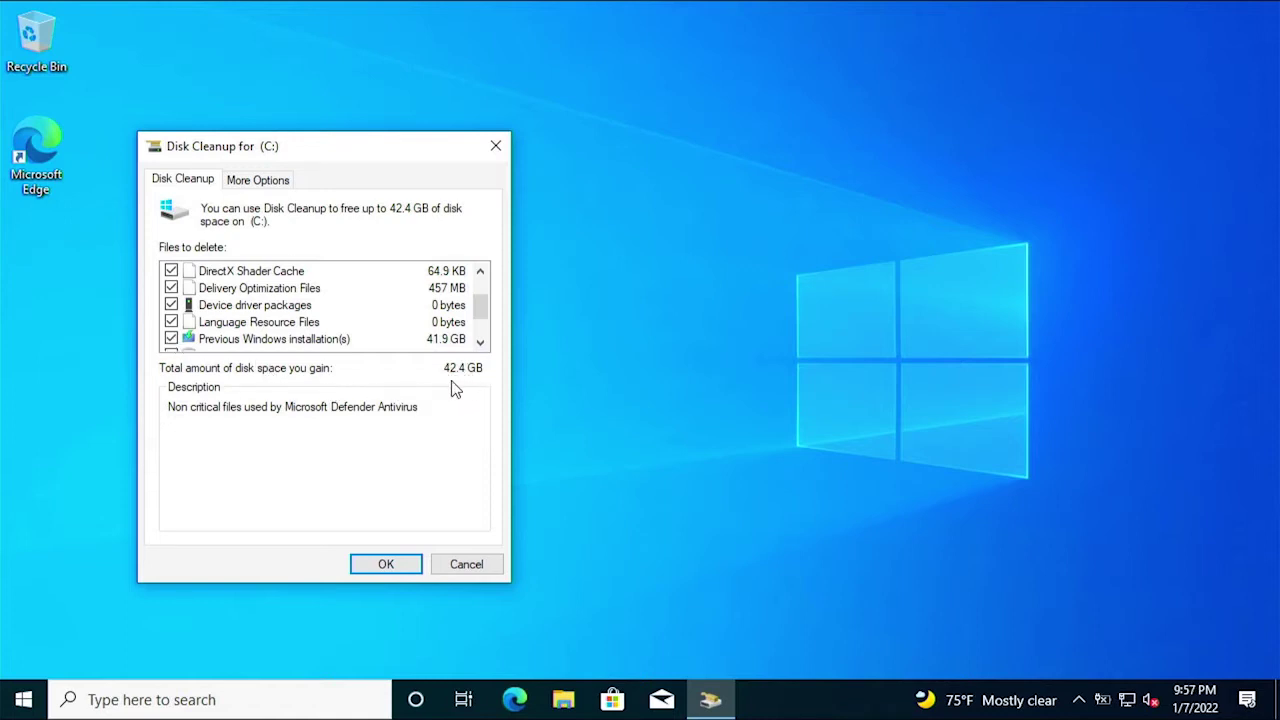
scroll(180, 312, down, 1)
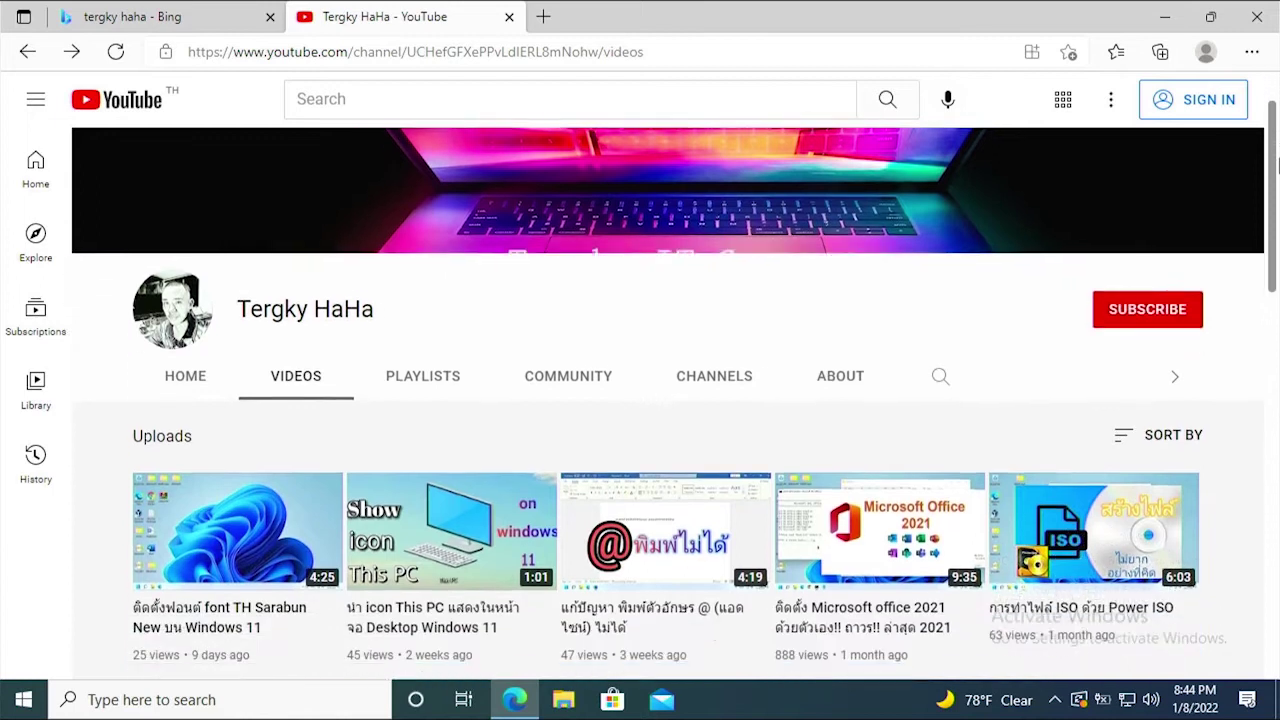
drag(1277, 163, 1275, 273)
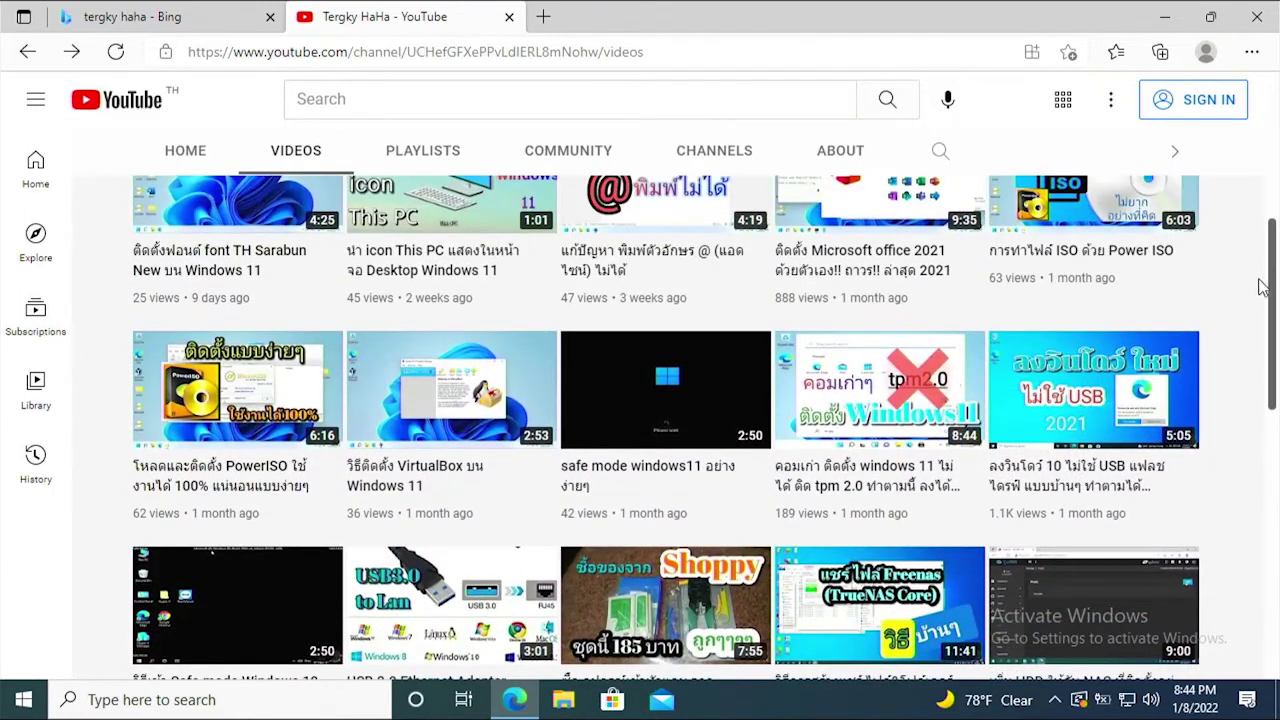
click(1093, 405)
drag(73, 578, 597, 574)
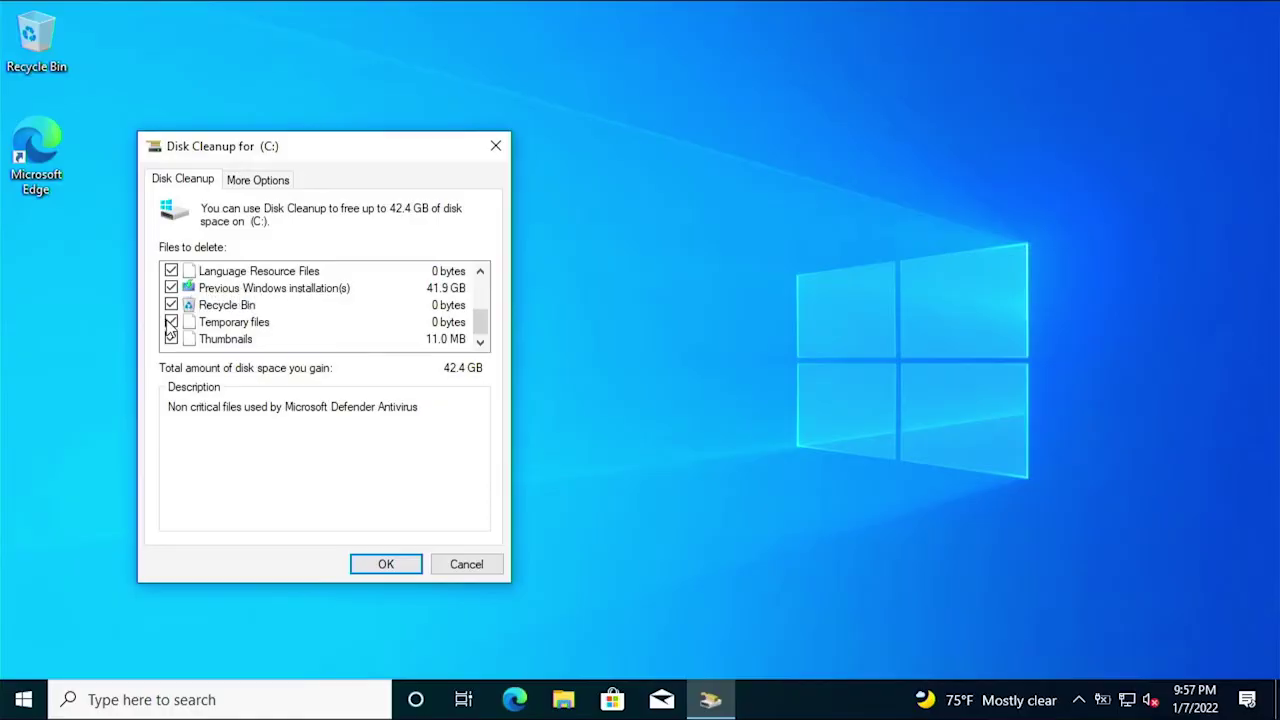
scroll(168, 322, up, 2)
scroll(170, 328, down, 2)
click(171, 339)
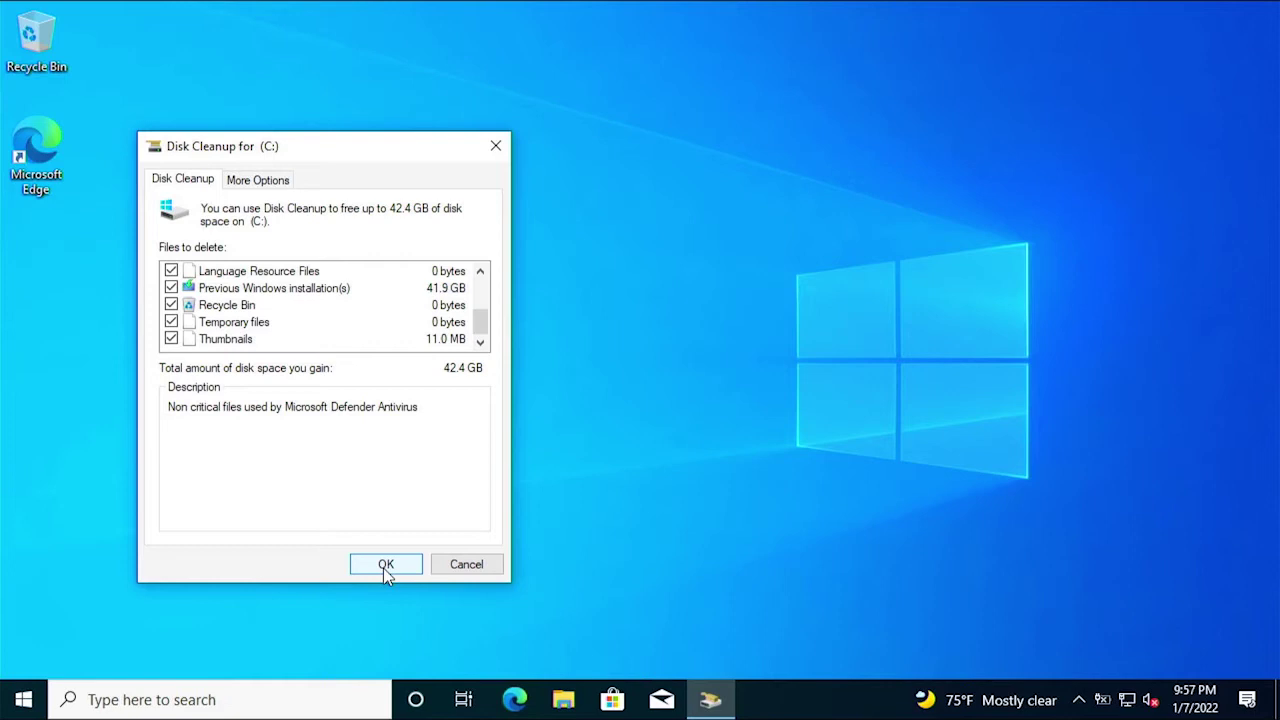
Open the root of Local Disk (C:) in File Explorer.
click(564, 701)
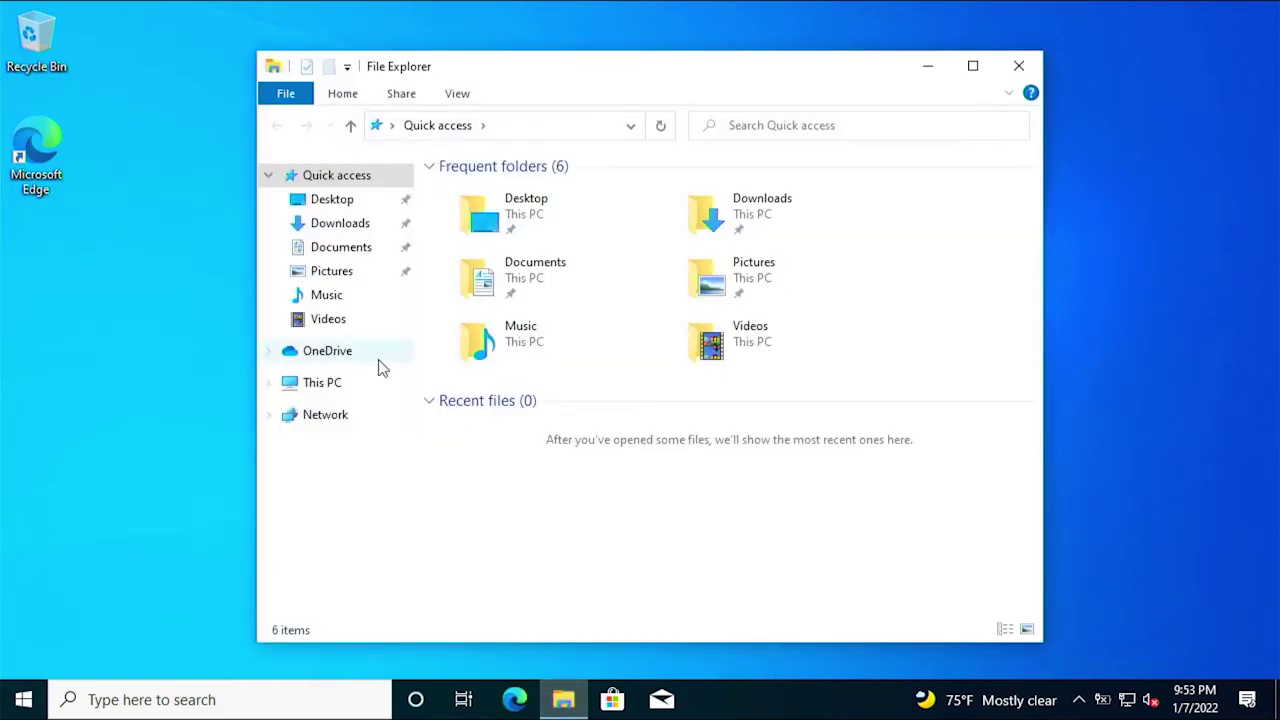
click(320, 390)
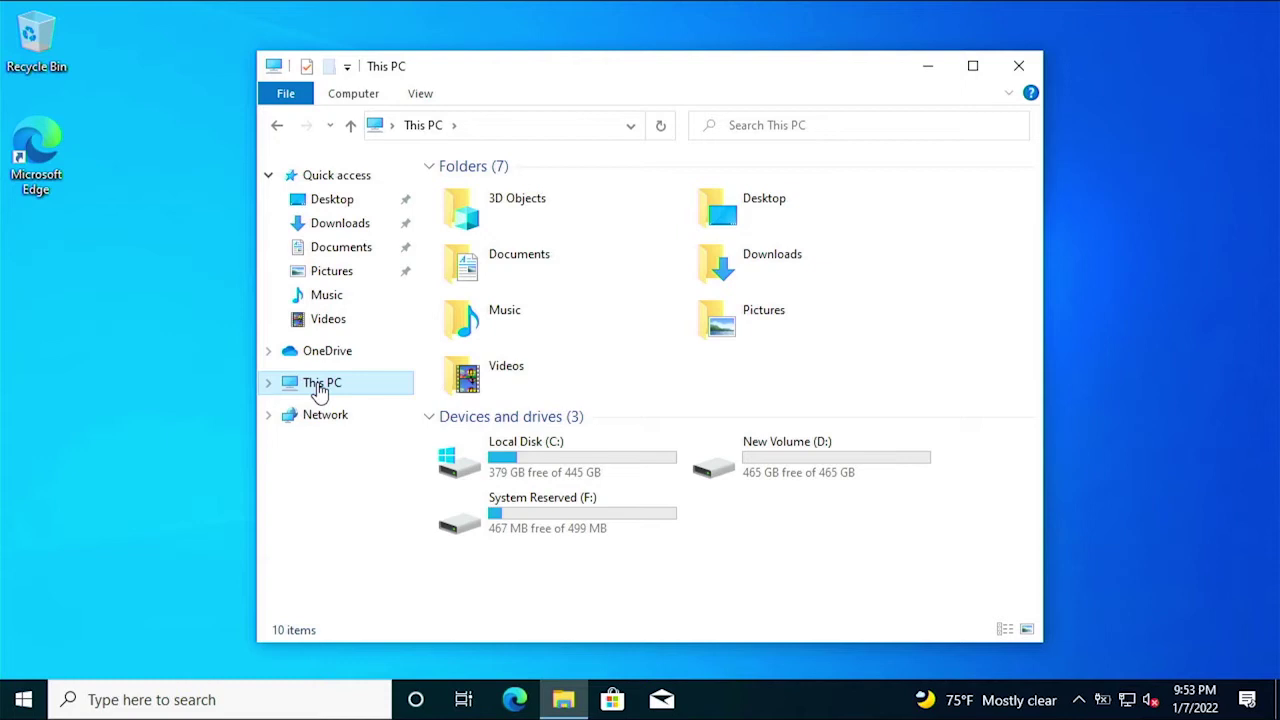
double_click(527, 473)
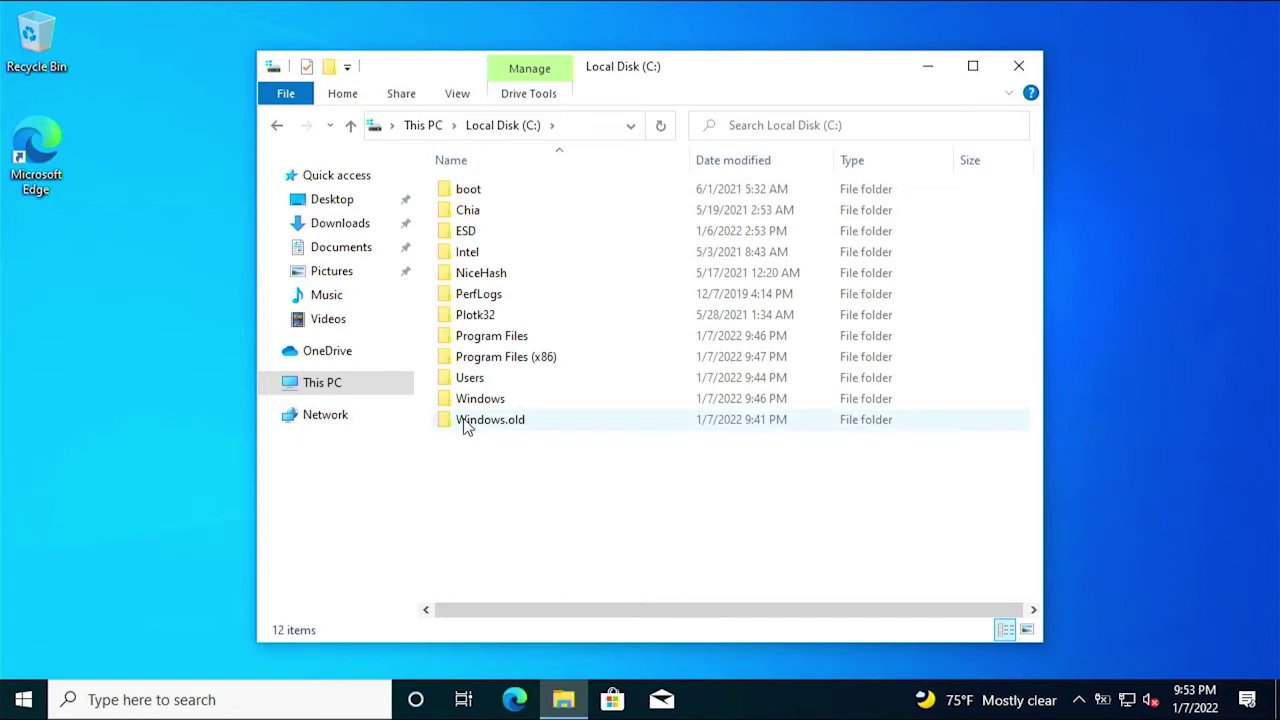
Check the size and contents of the Windows.old folder in its properties, then close the properties window.
click(514, 421)
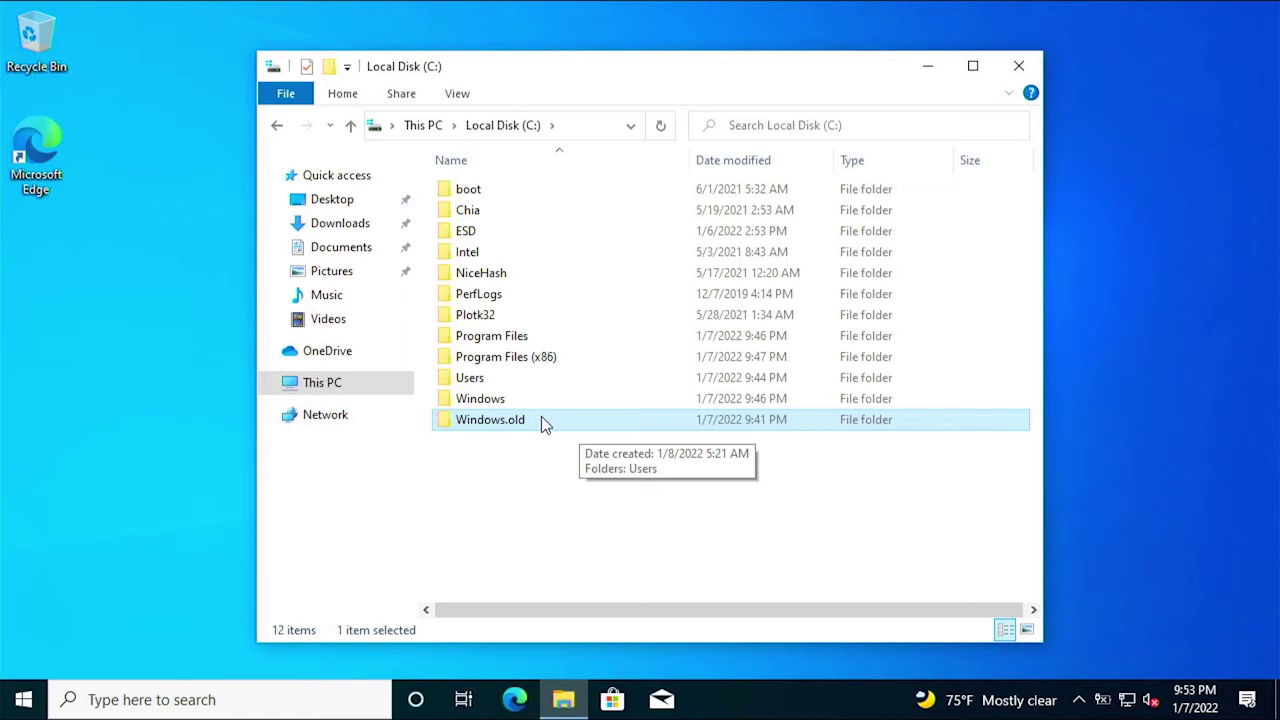
right_click(541, 416)
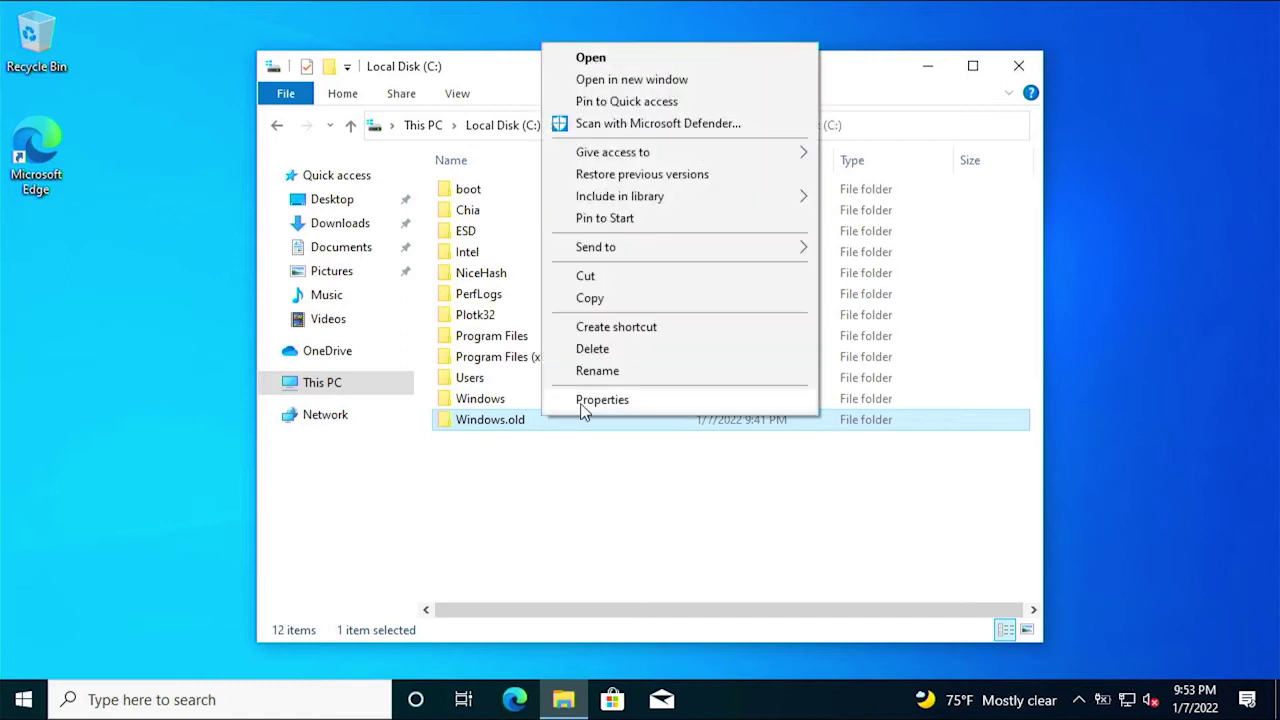
click(584, 401)
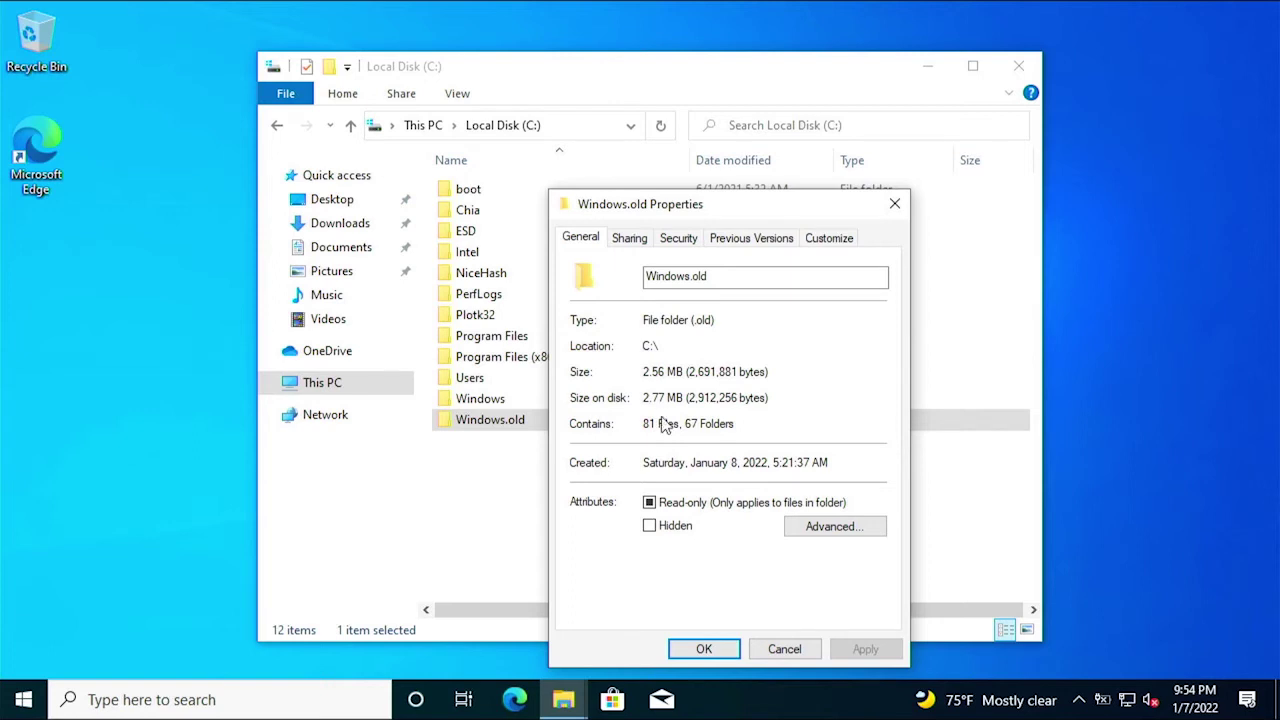
click(894, 207)
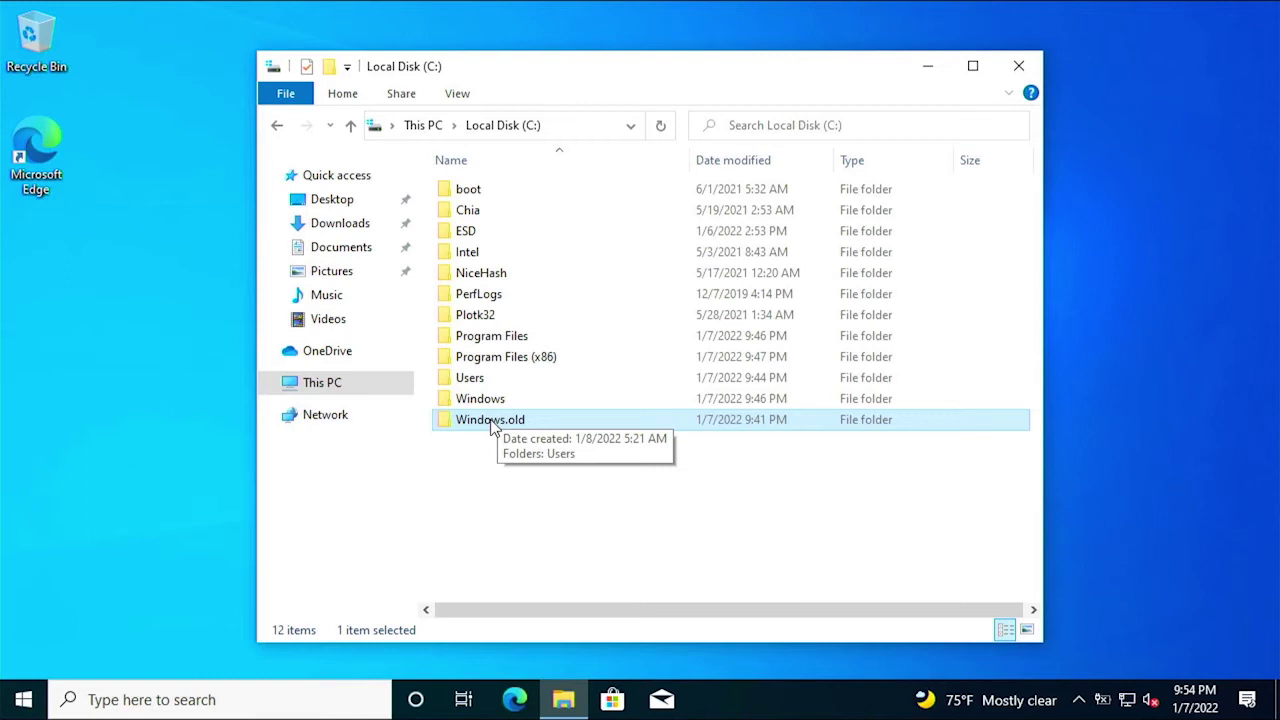
Open the previous user's profile folder inside Windows.old\Users, granting permanent access to it.
double_click(491, 424)
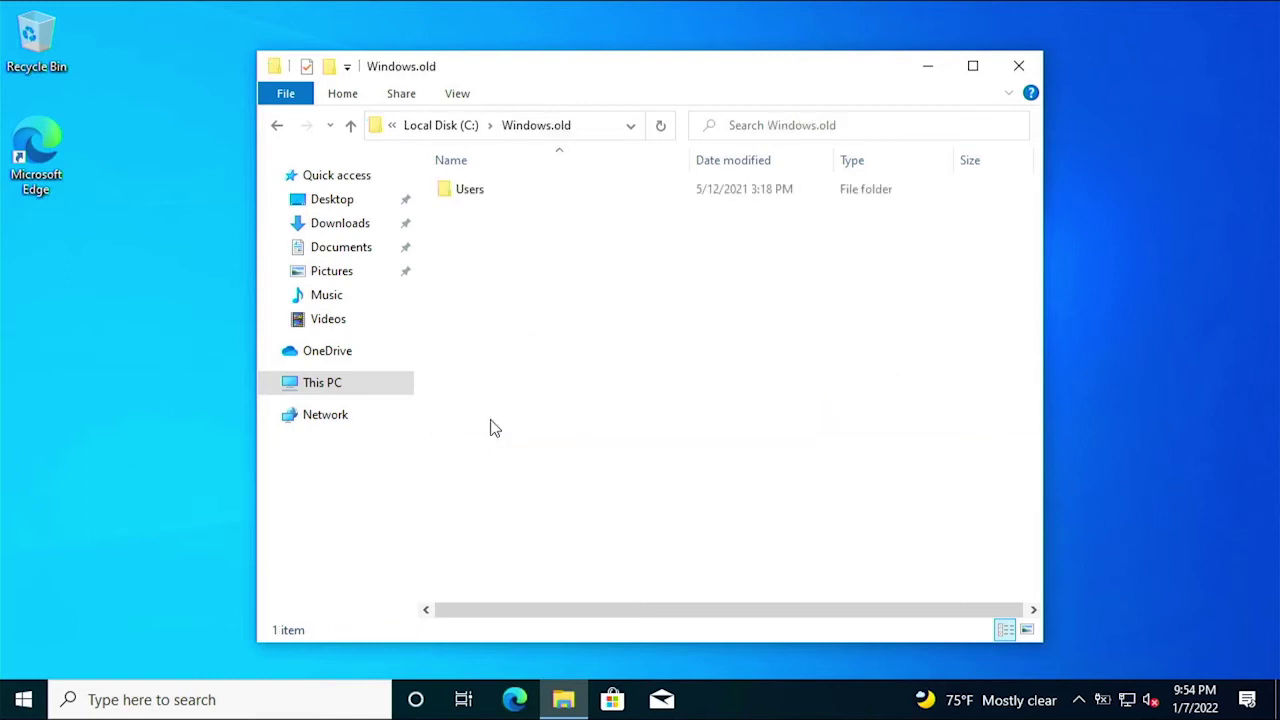
double_click(470, 190)
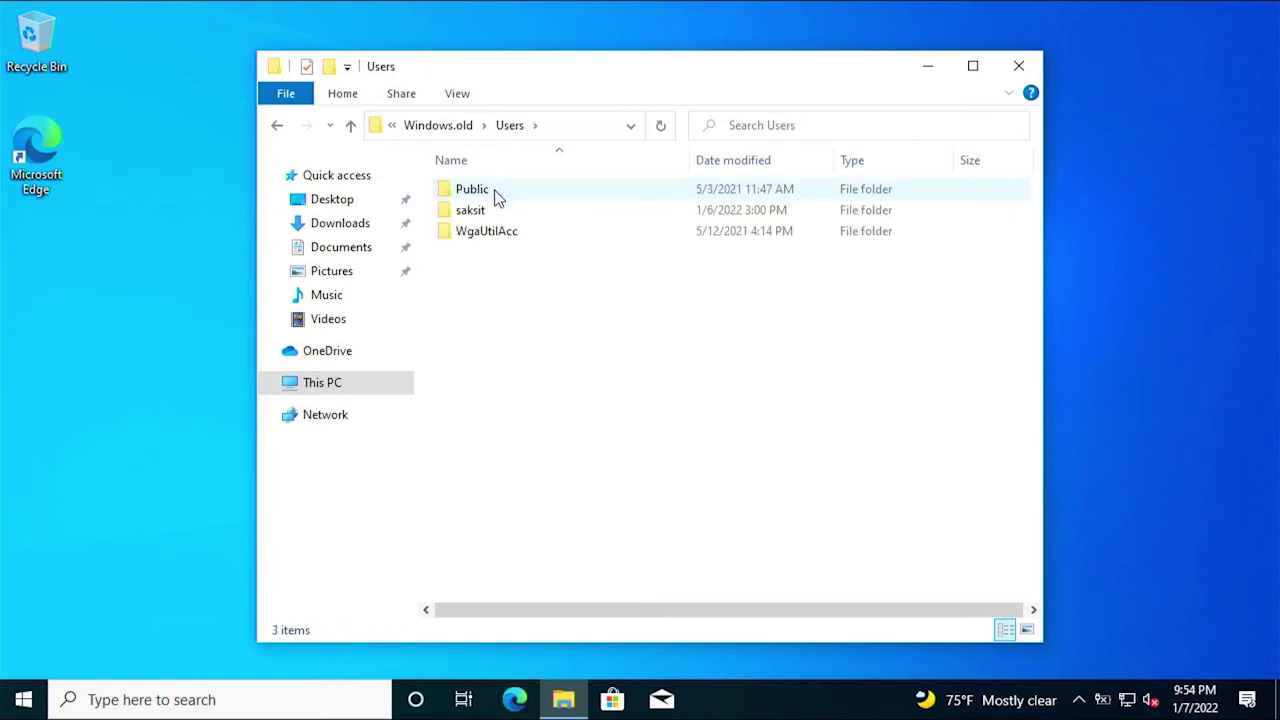
double_click(494, 211)
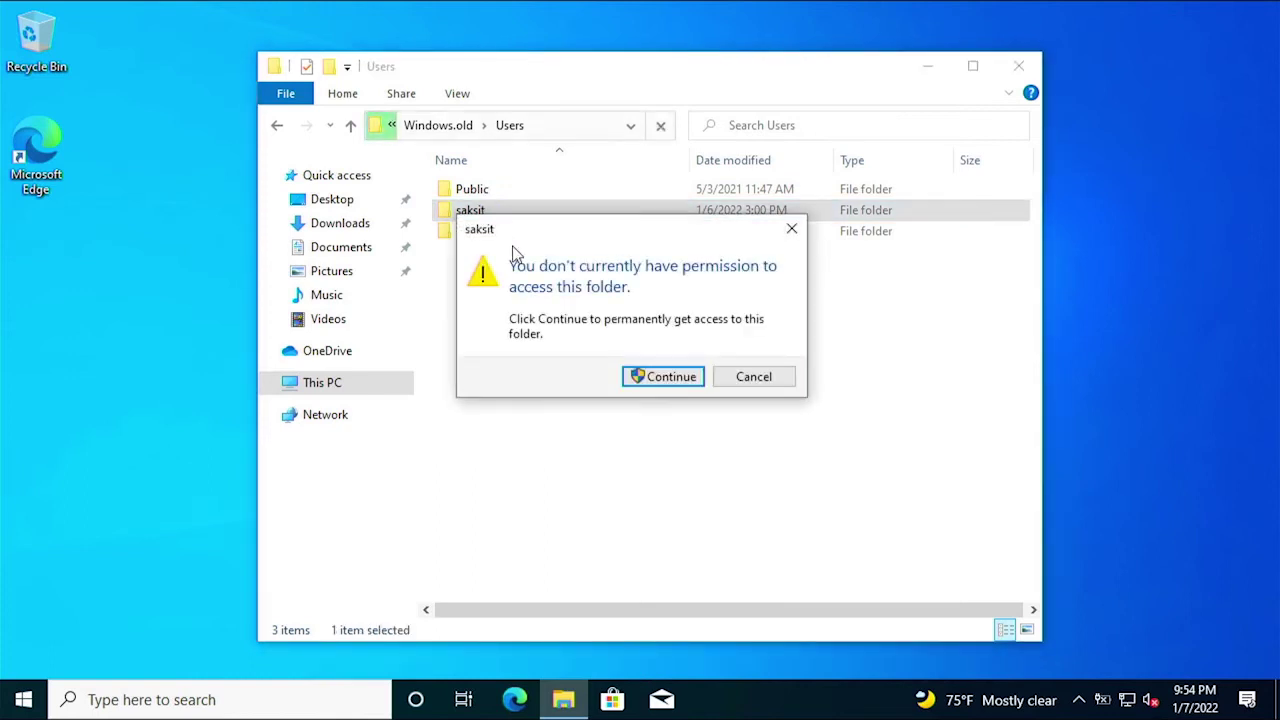
click(660, 381)
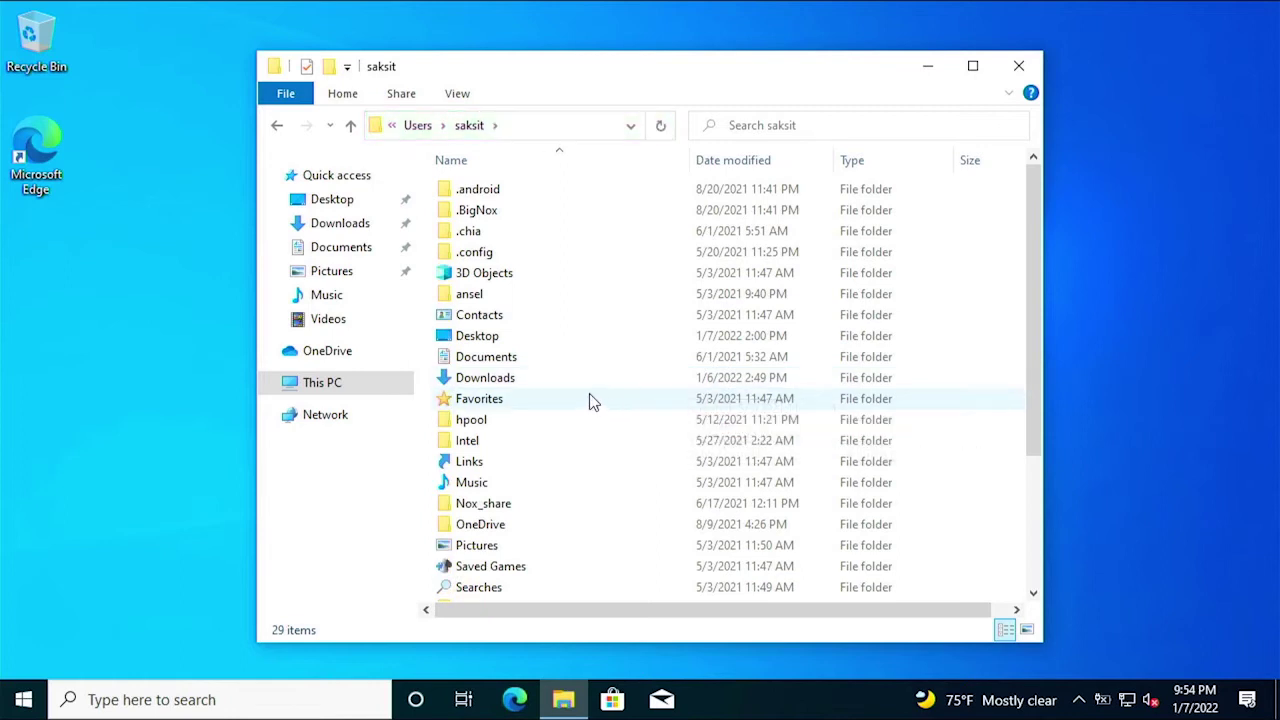
Open the old profile's Desktop folder and examine the details of its Windows 10 folder.
double_click(539, 336)
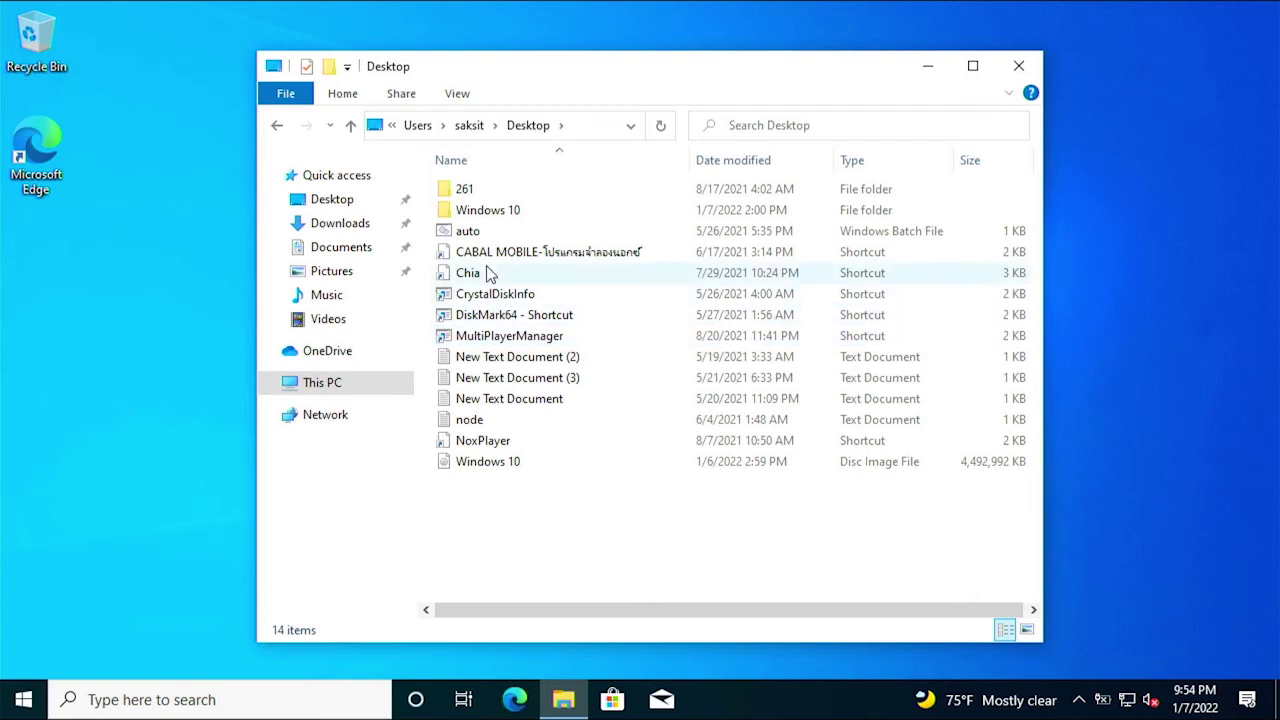
mouse_move(500, 210)
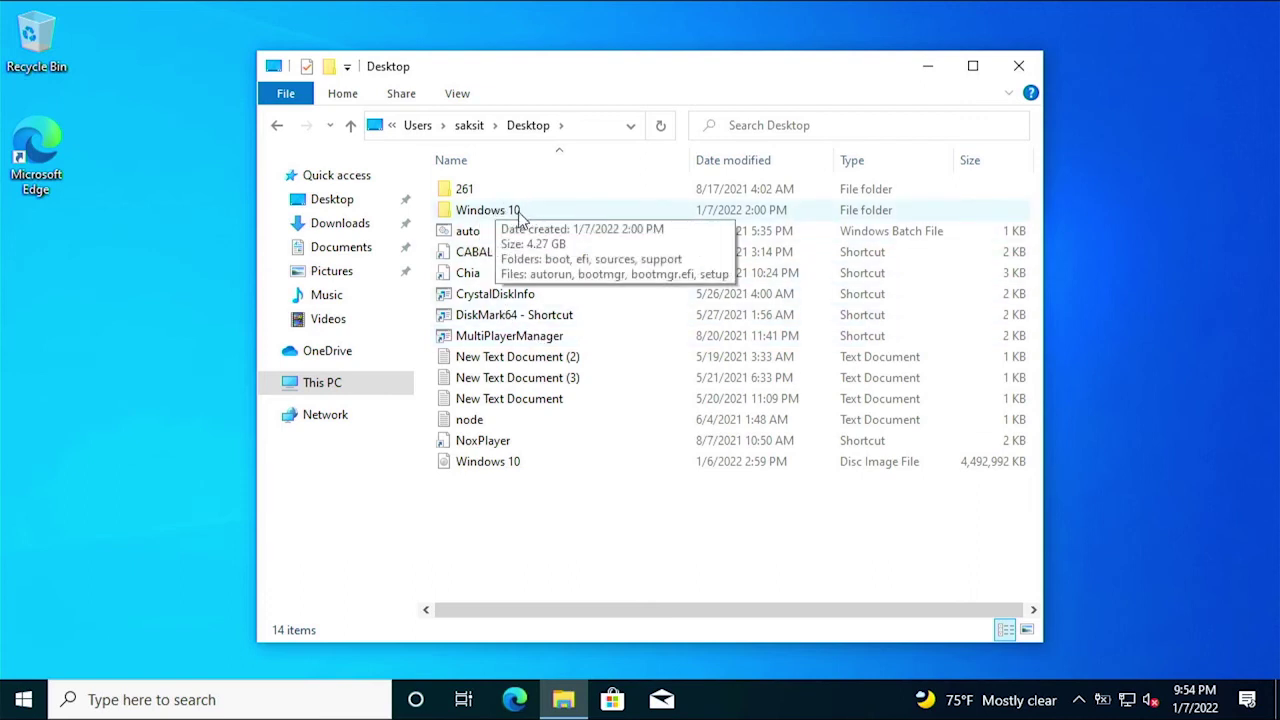
click(520, 211)
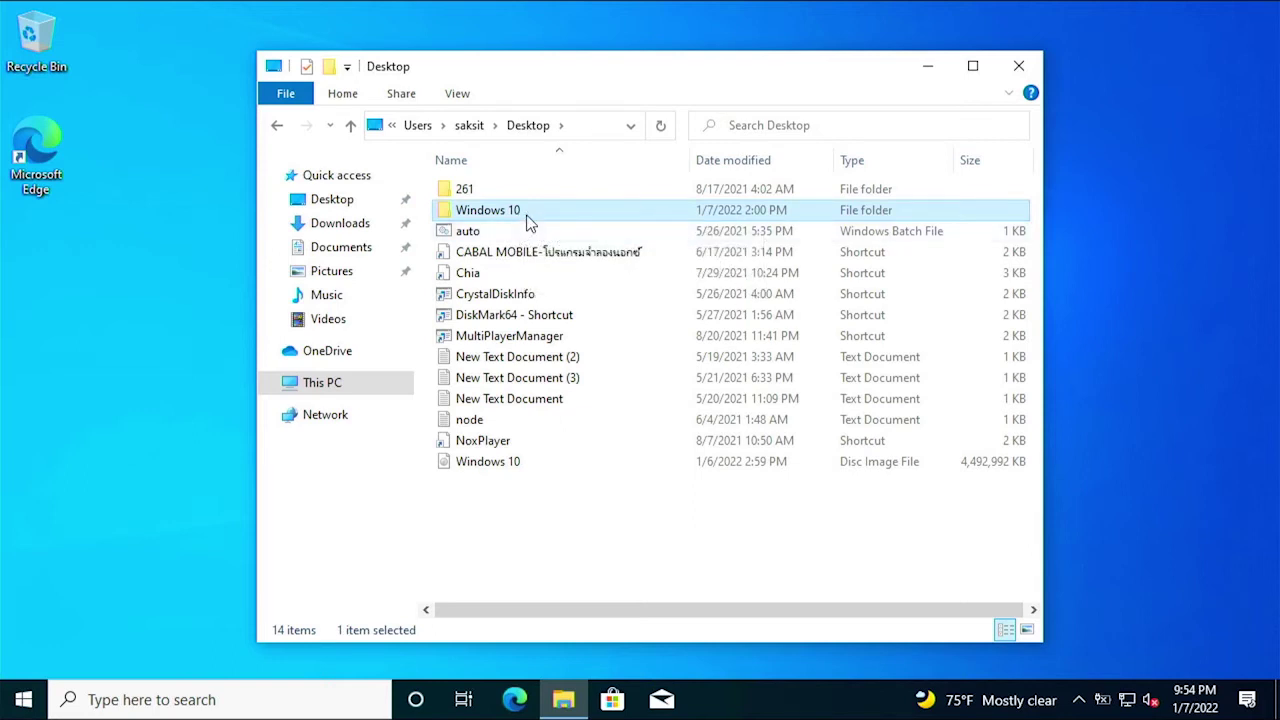
mouse_move(530, 221)
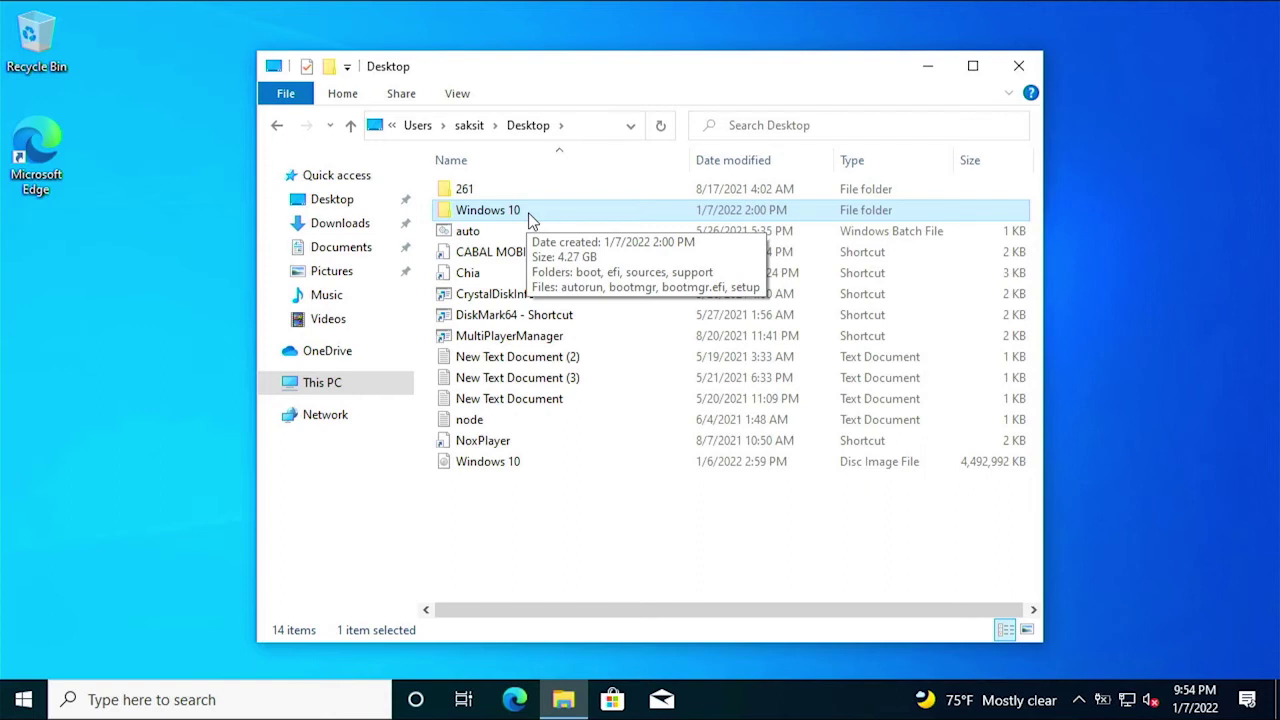
Return to the root of drive C: and close the File Explorer window.
click(277, 127)
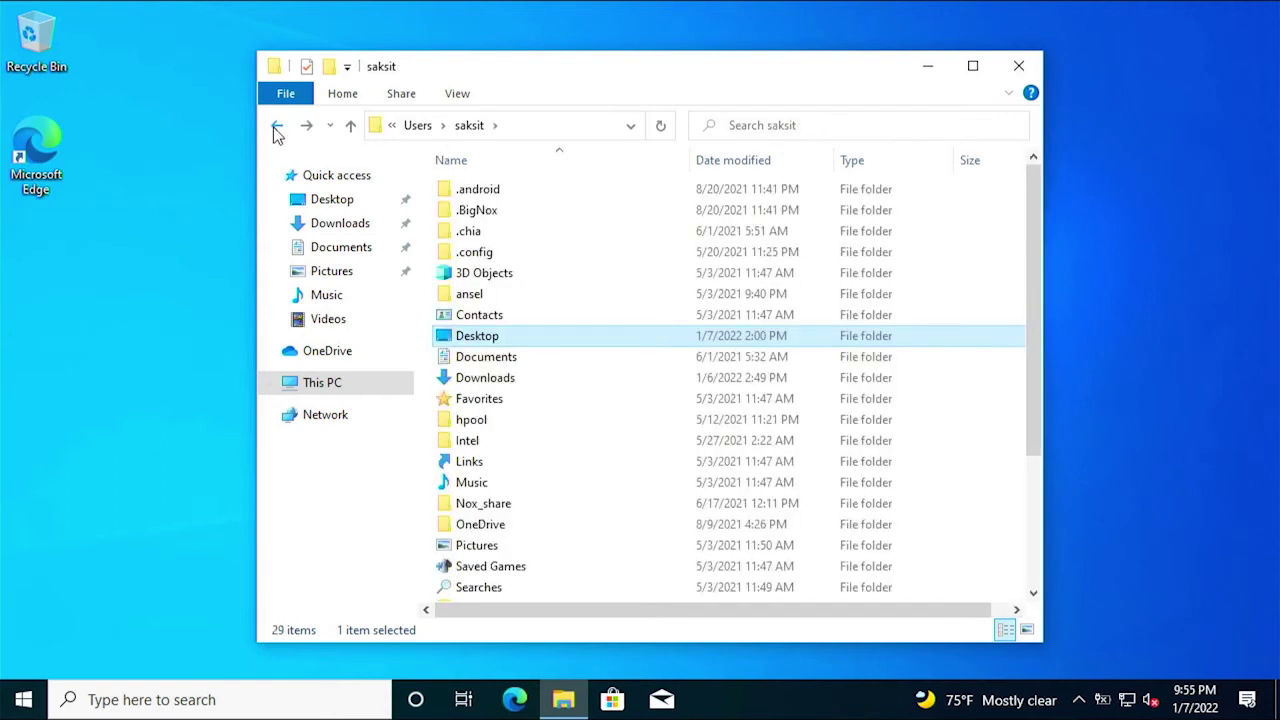
click(277, 127)
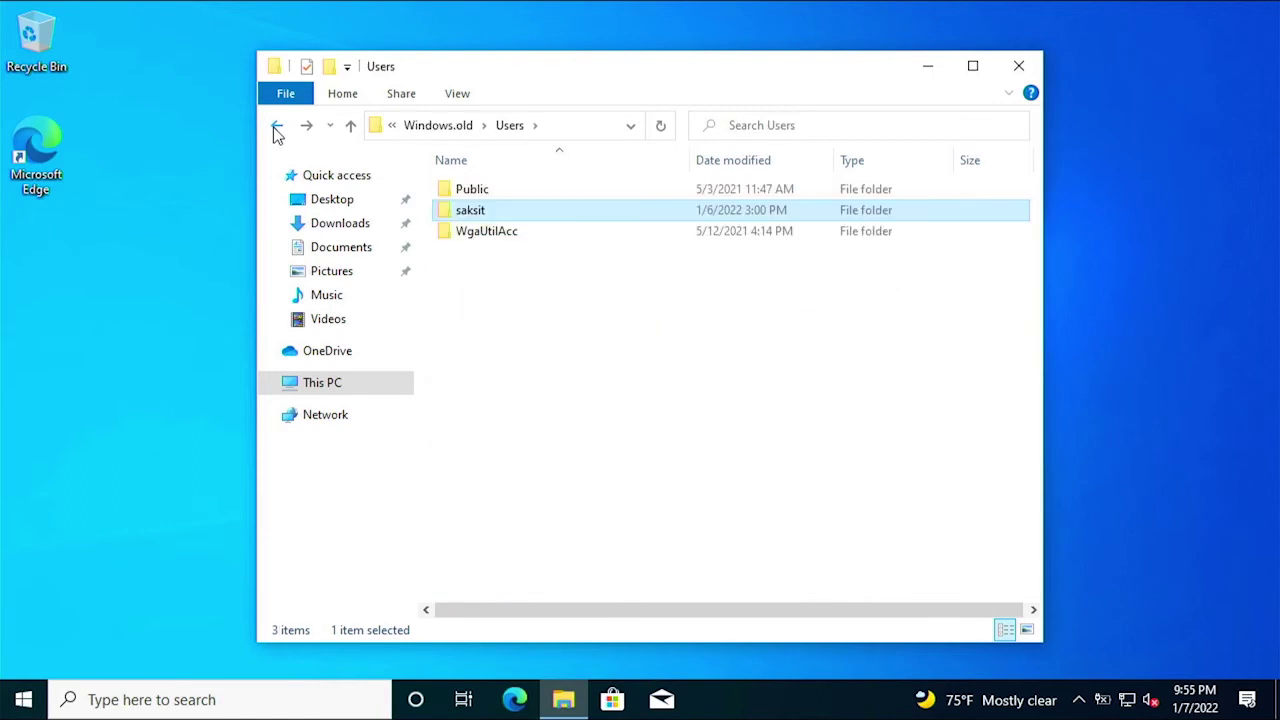
click(277, 127)
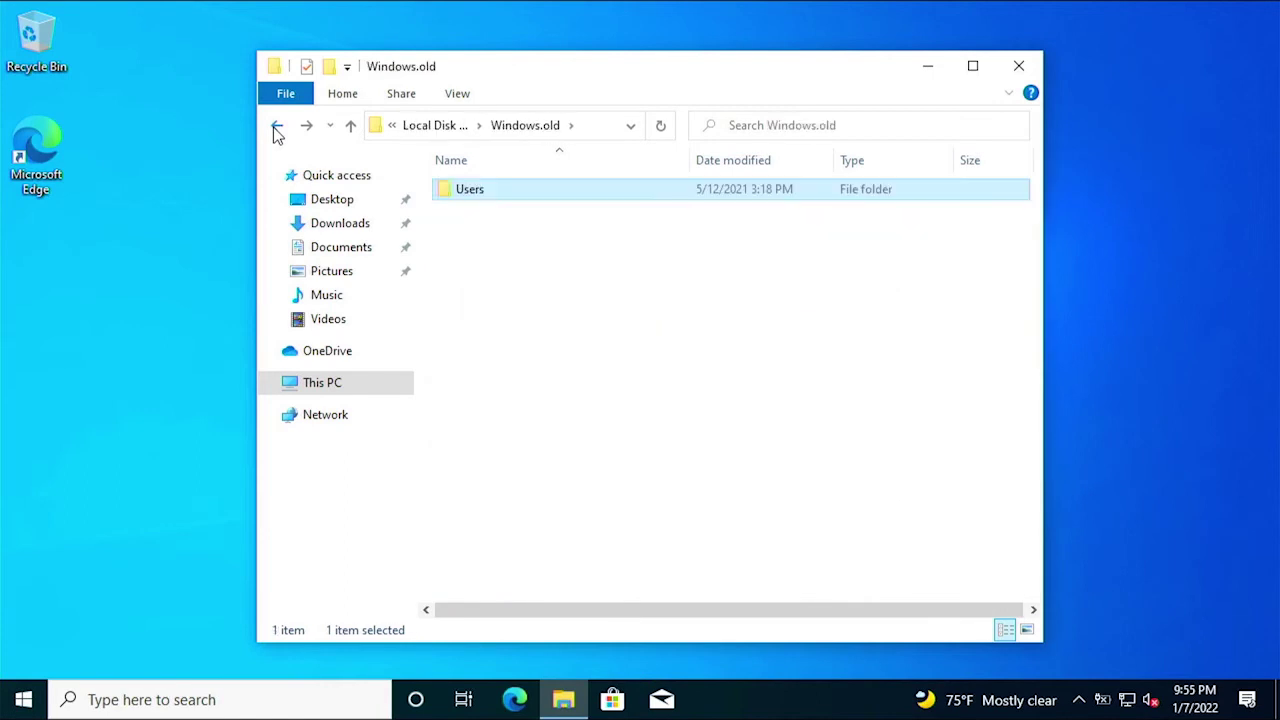
click(277, 127)
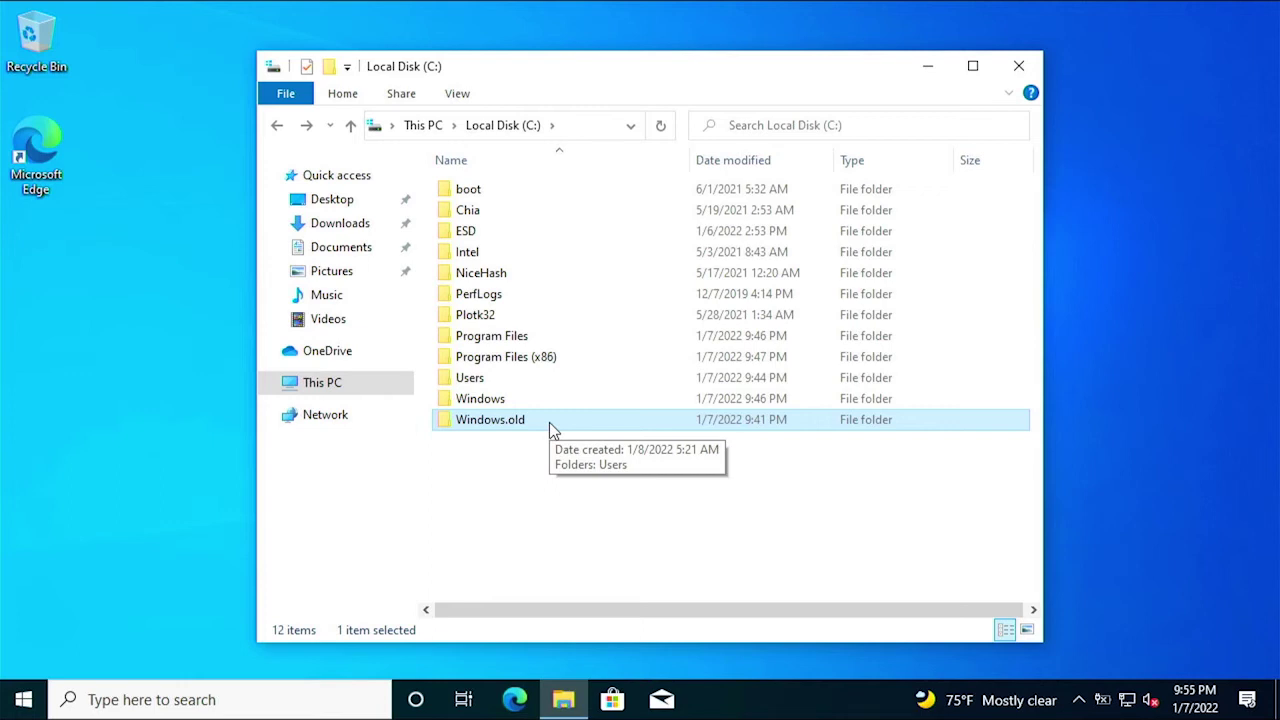
key(alt+F4)
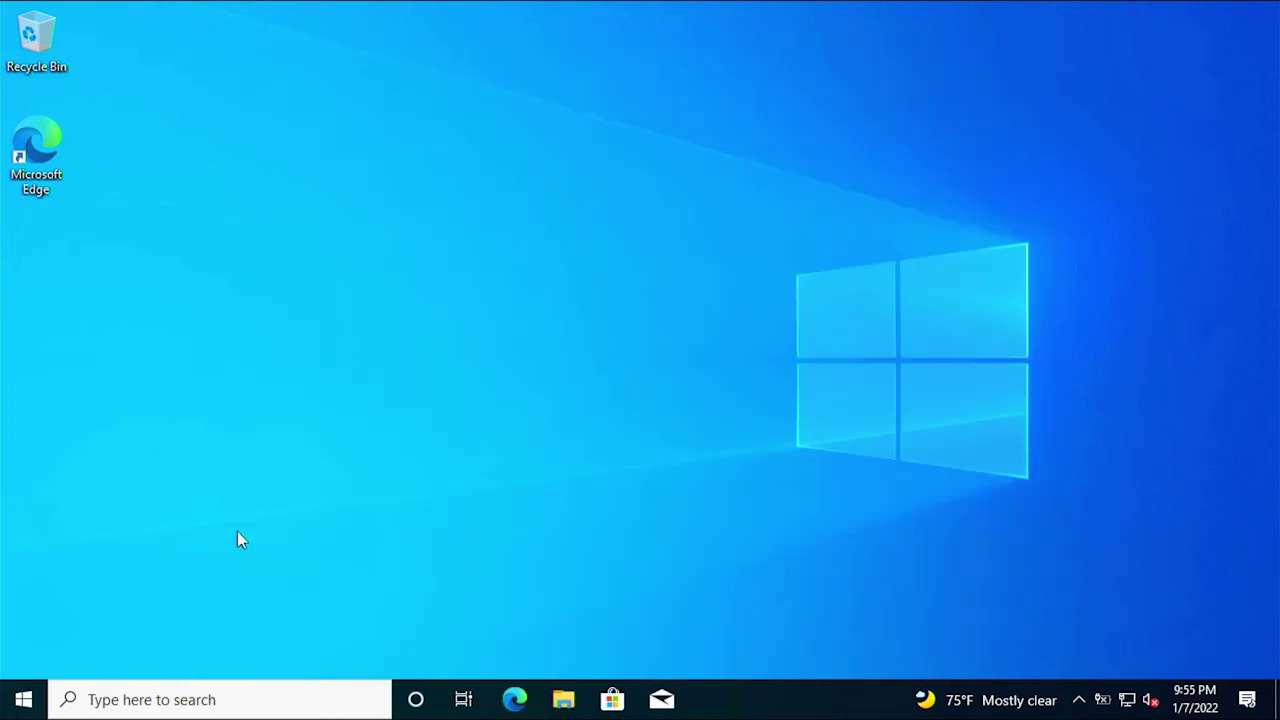
Launch Disk Cleanup from Windows Administrative Tools for drive C: and rescan the drive to include system files.
click(27, 702)
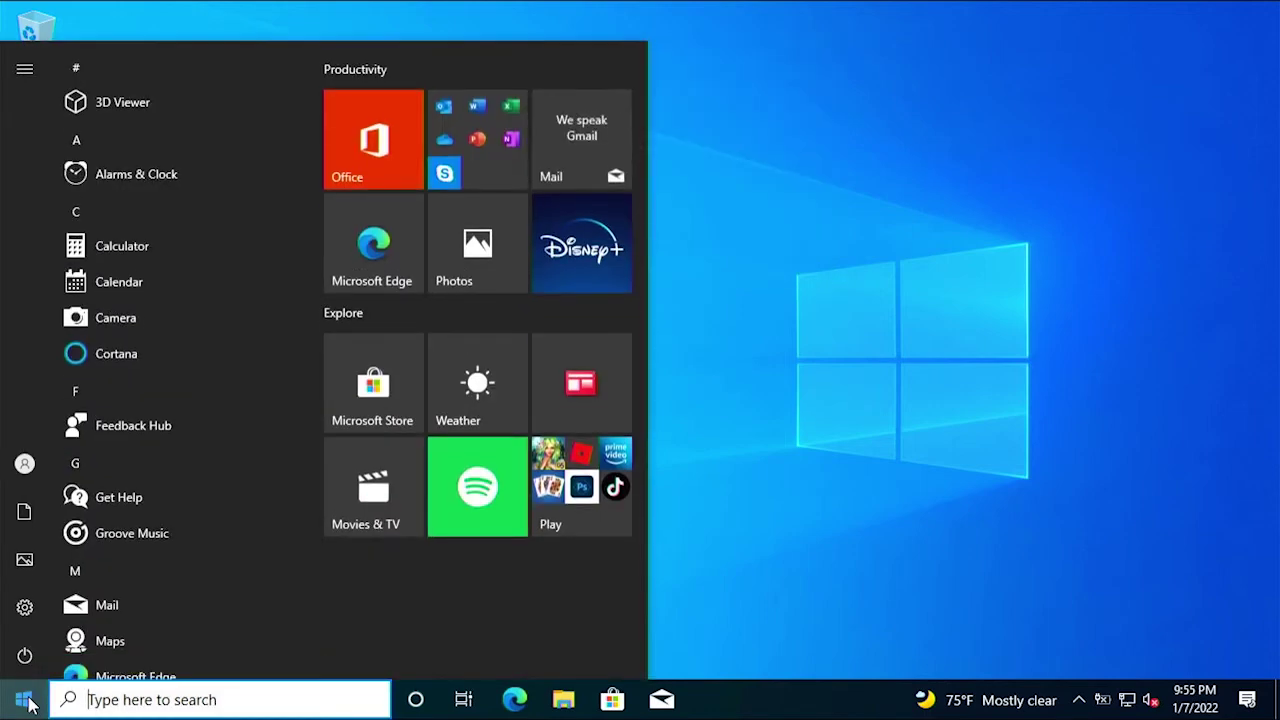
scroll(118, 502, down, 6)
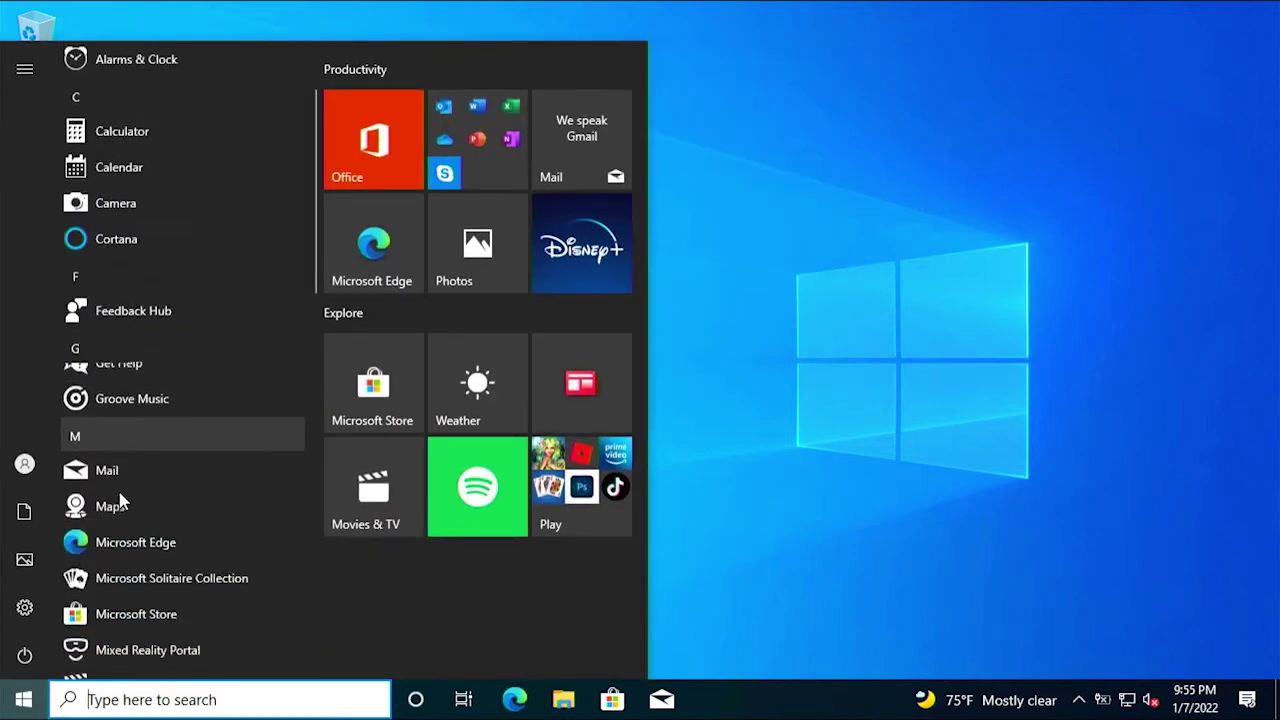
scroll(119, 495, down, 5)
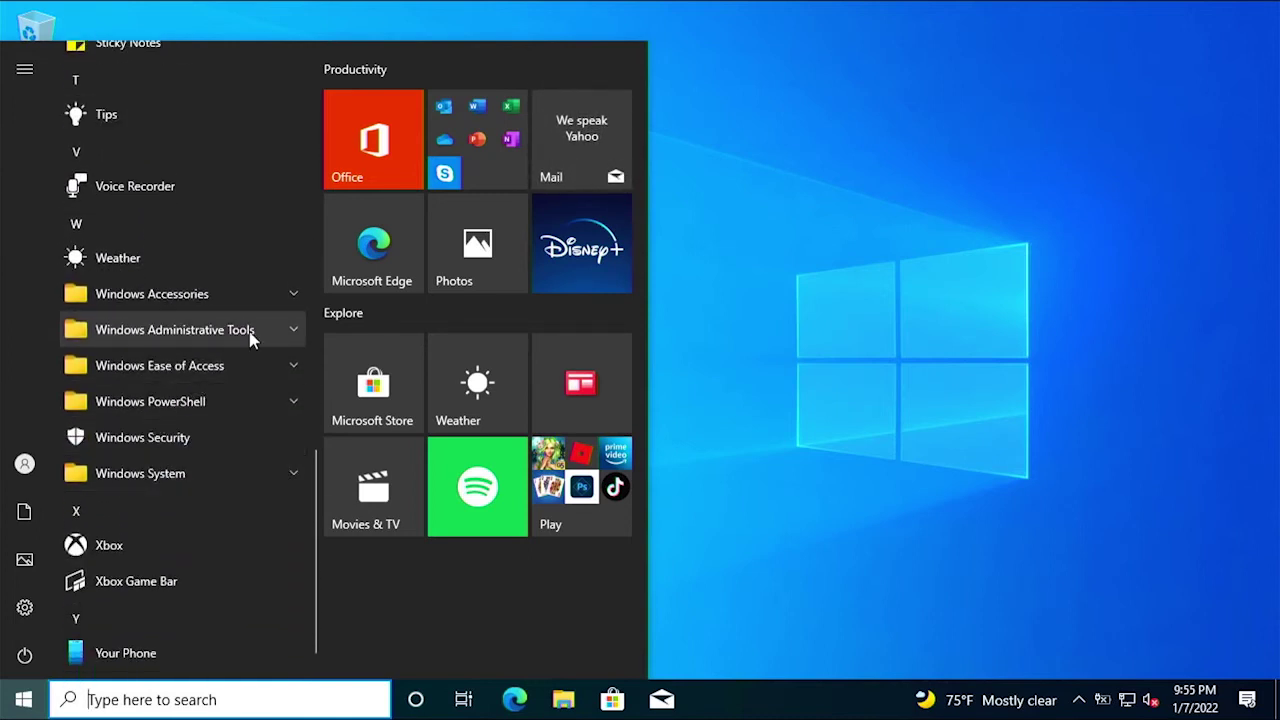
scroll(251, 337, down, 1)
click(291, 281)
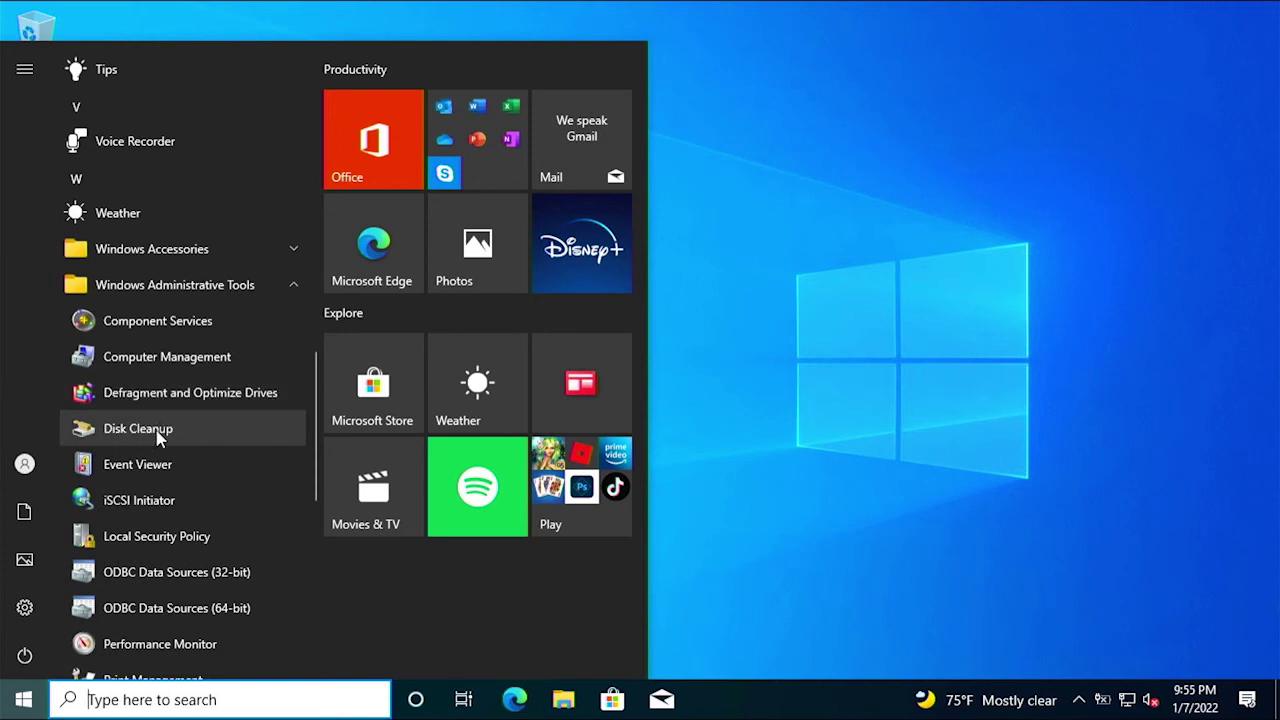
click(204, 428)
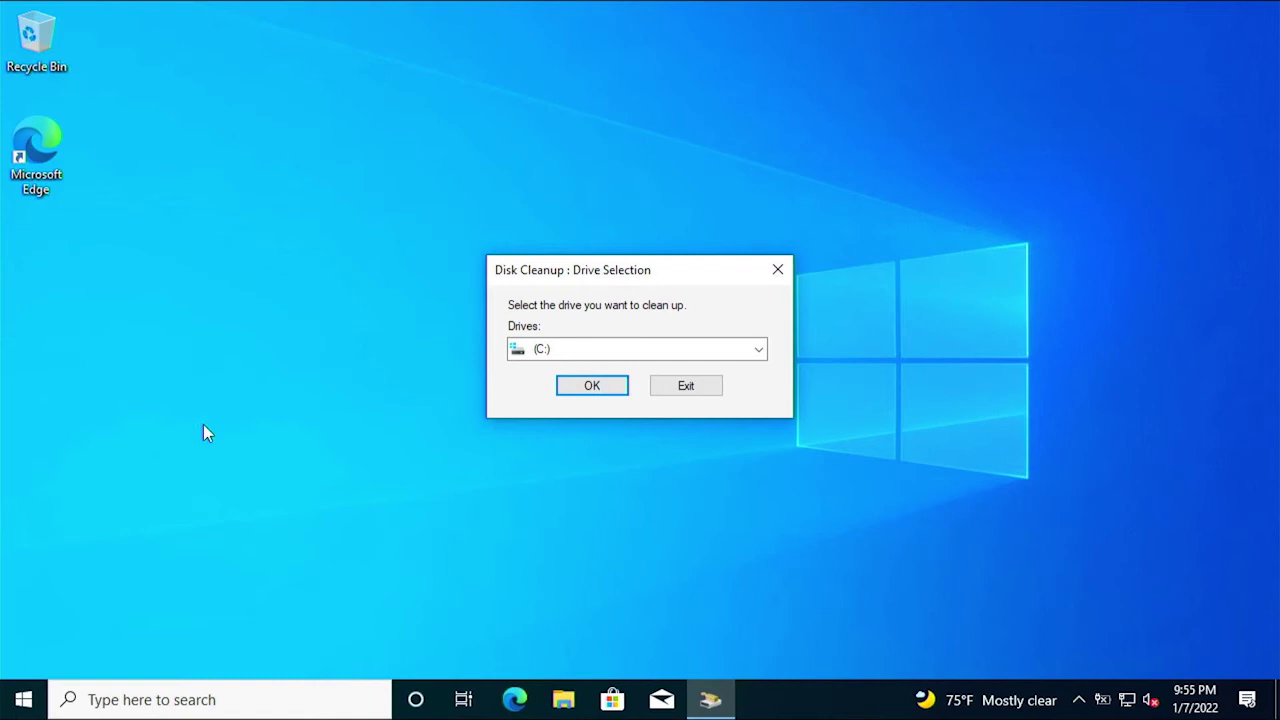
click(592, 386)
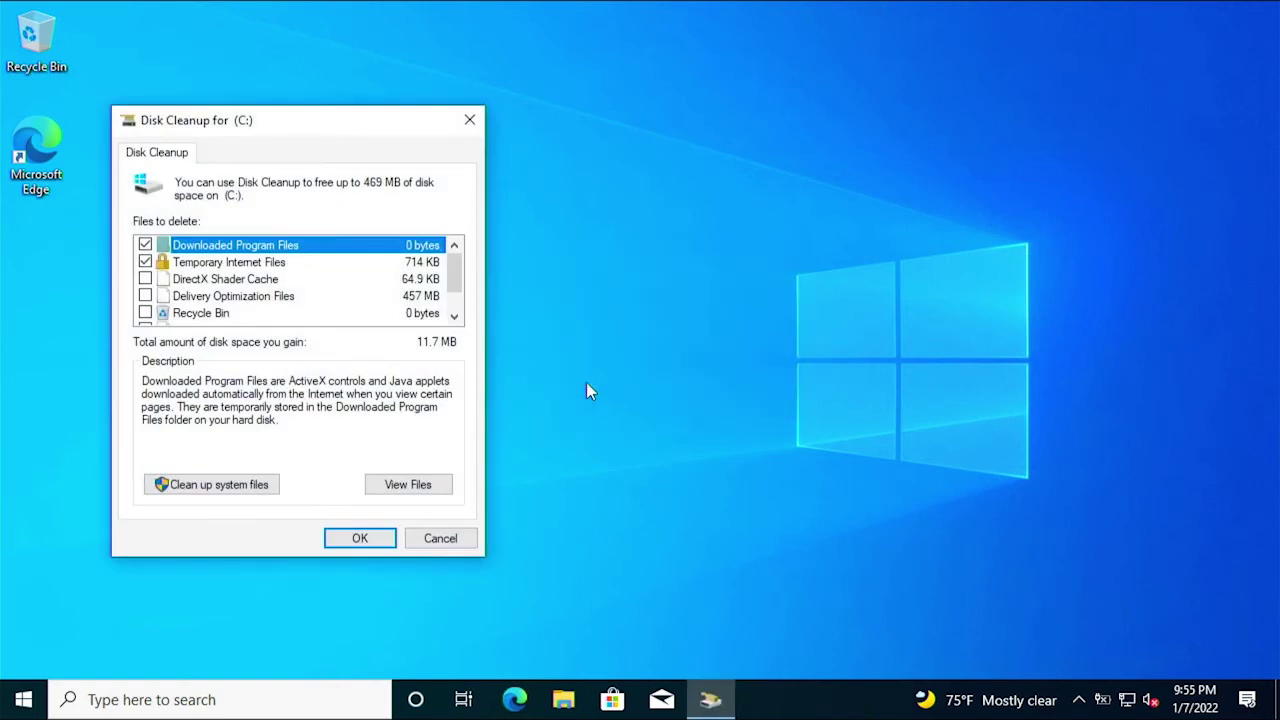
click(224, 486)
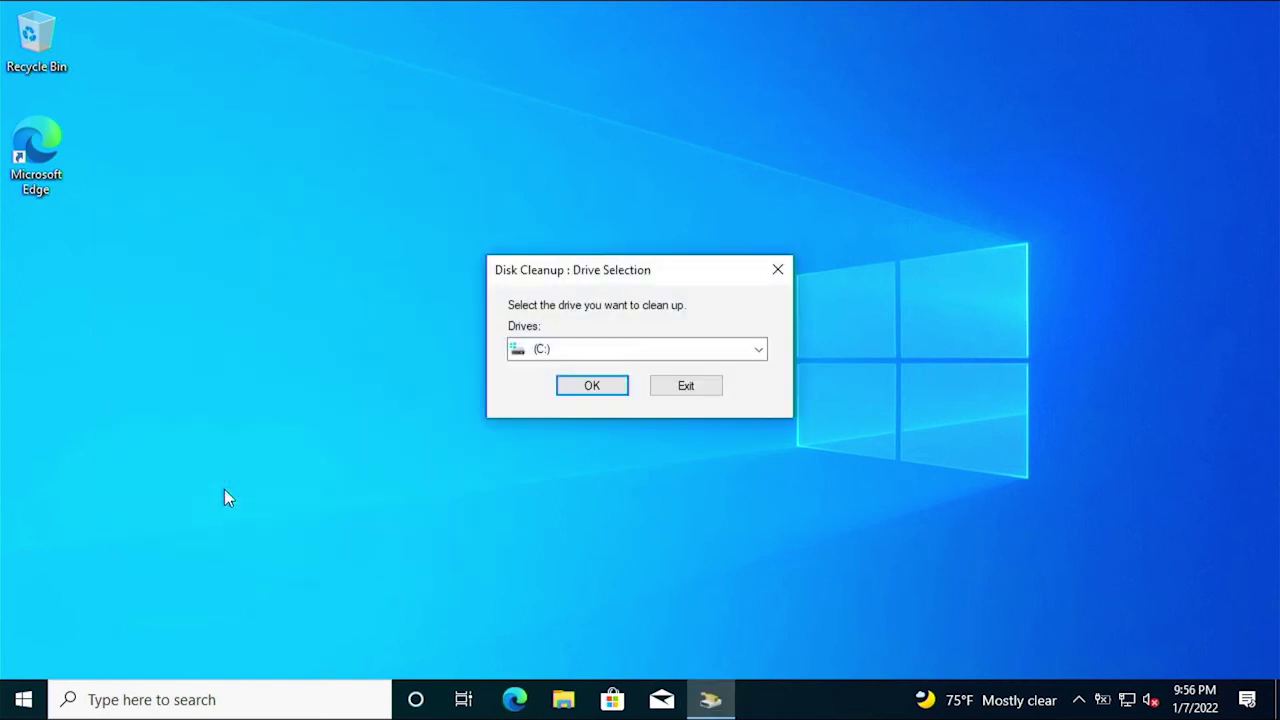
click(616, 389)
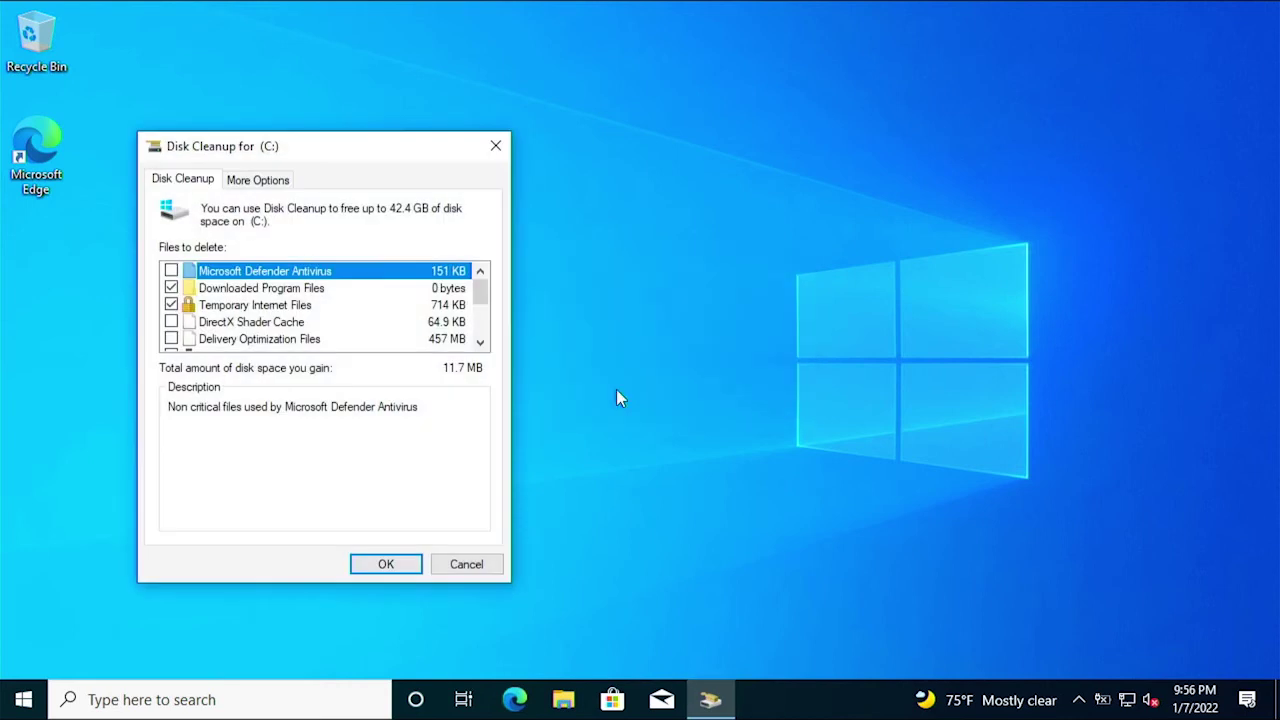
Mark every listed file category for deletion, including Previous Windows installation(s), and permanently delete the files.
click(172, 272)
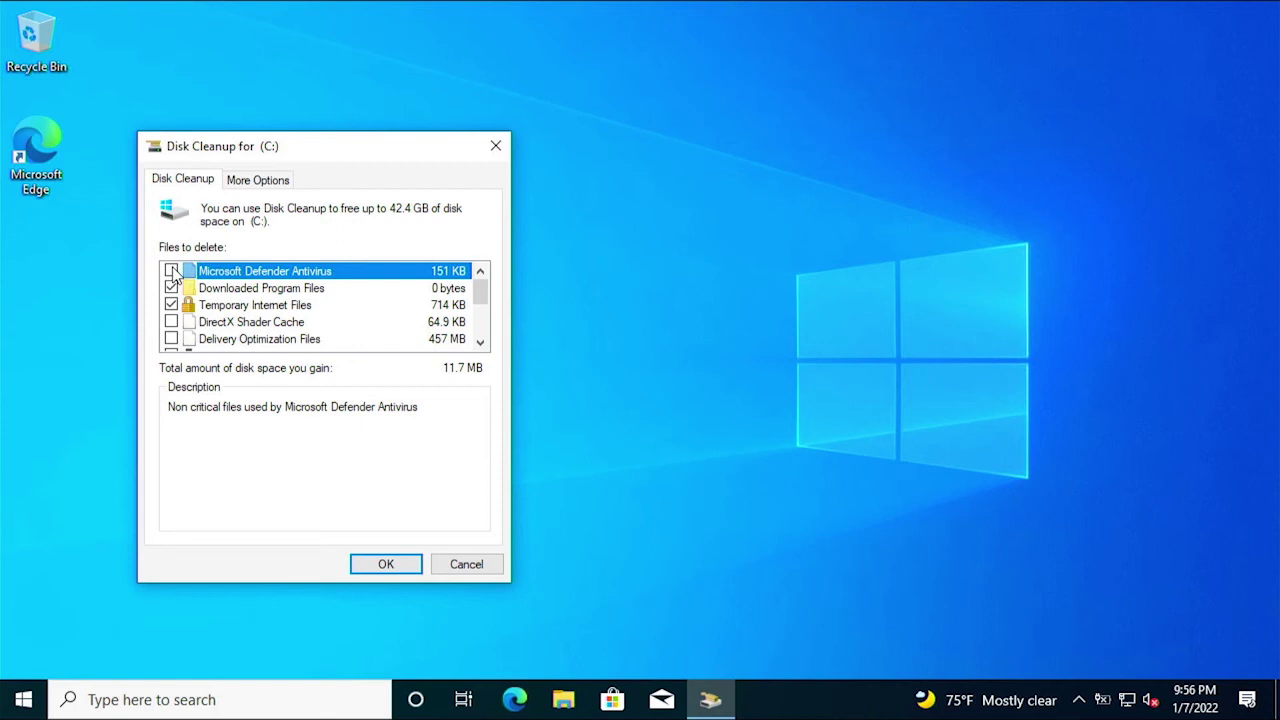
click(171, 340)
scroll(172, 344, down, 1)
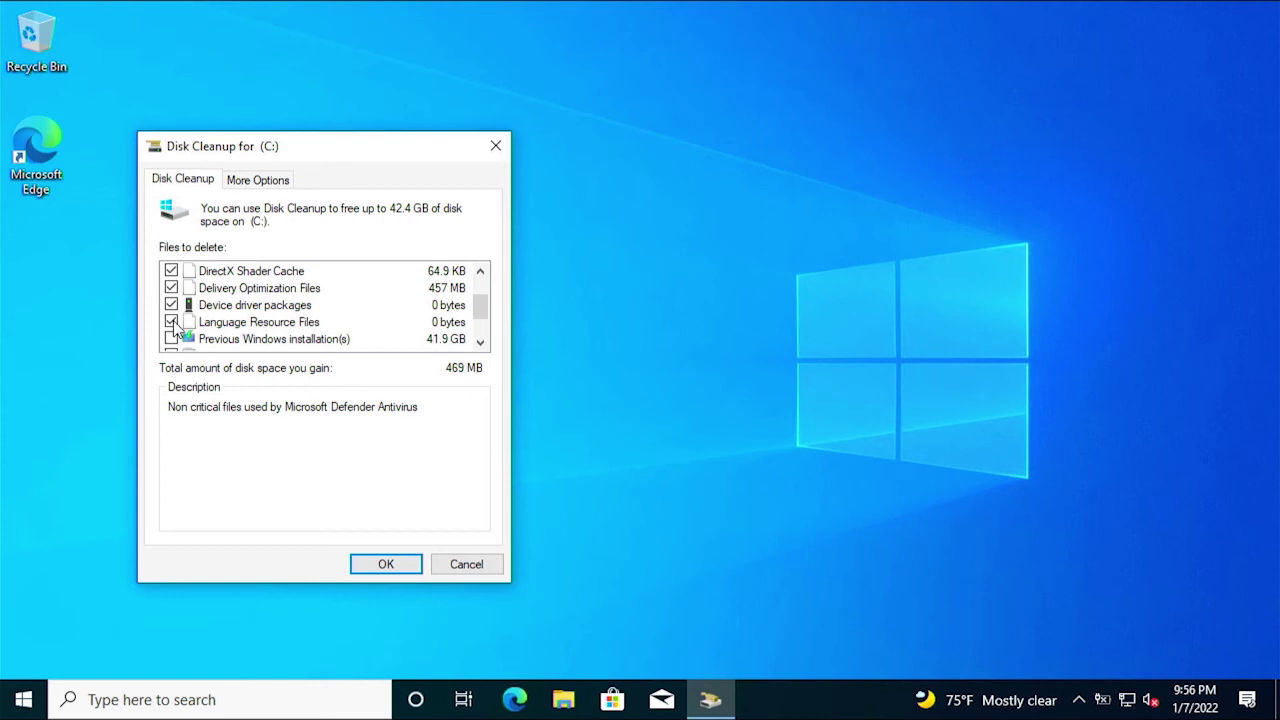
click(172, 340)
scroll(175, 312, down, 1)
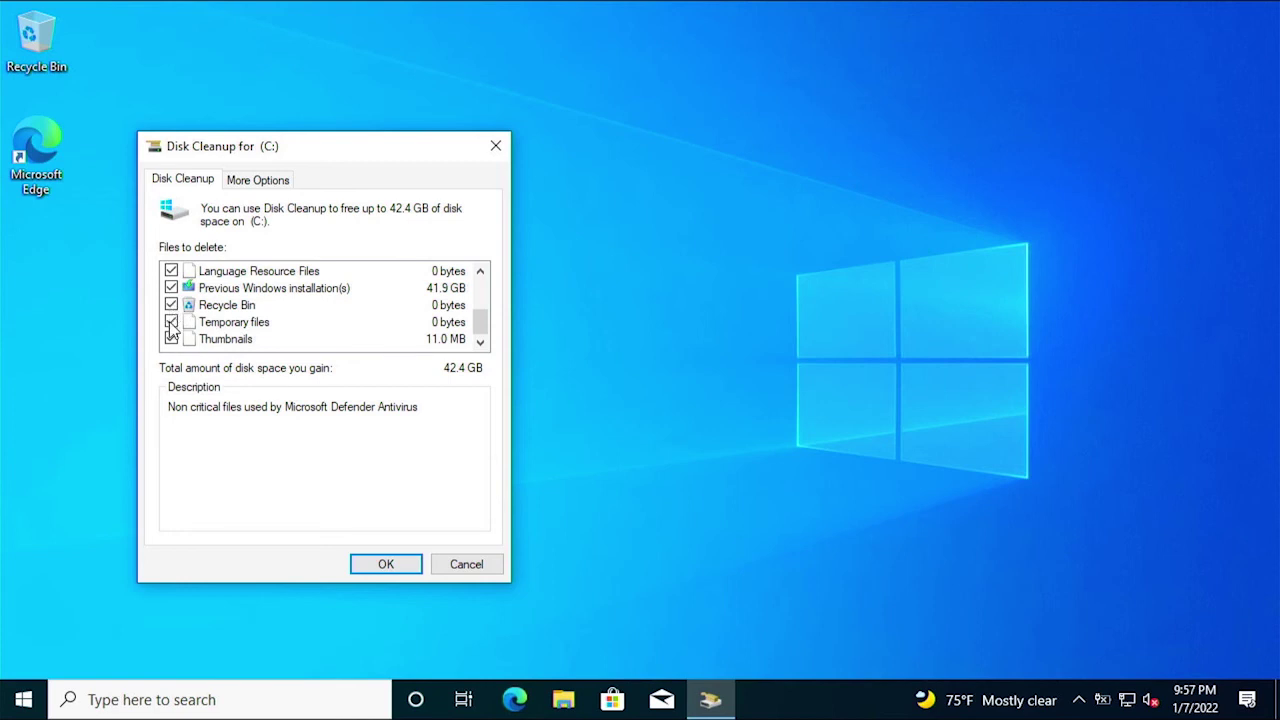
click(171, 339)
scroll(171, 325, up, 3)
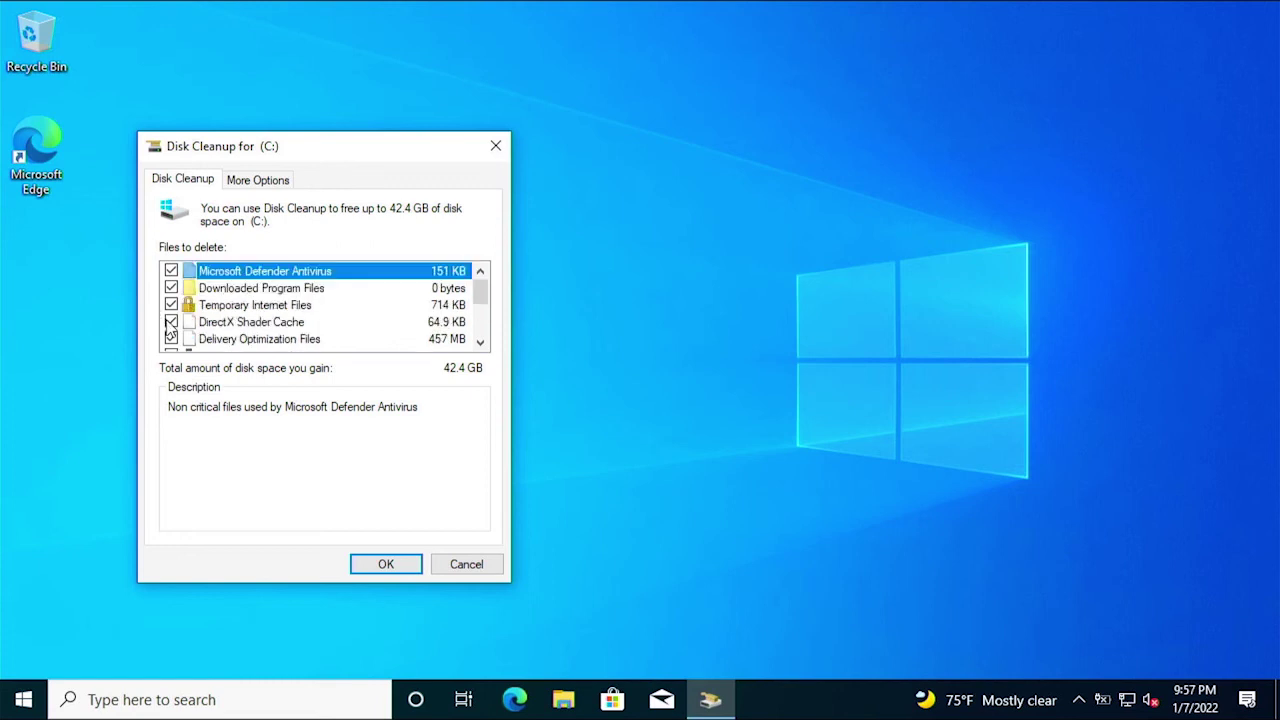
scroll(171, 325, down, 3)
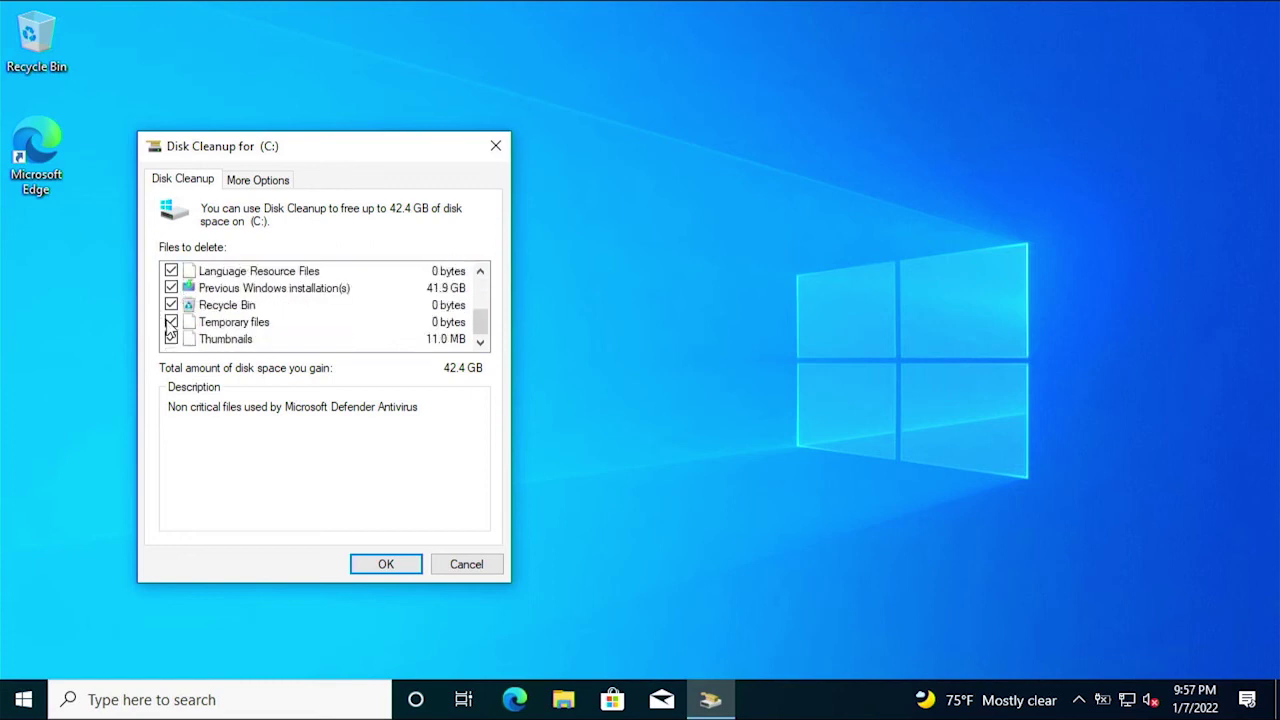
click(385, 565)
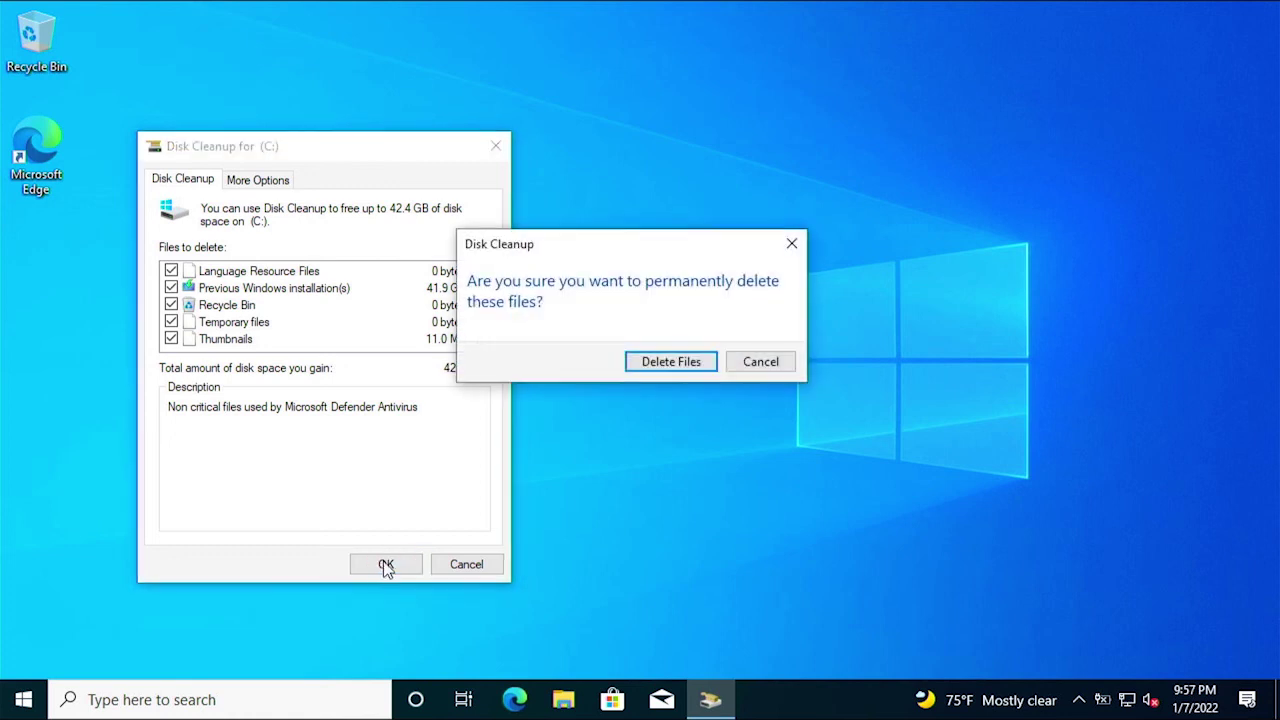
click(668, 362)
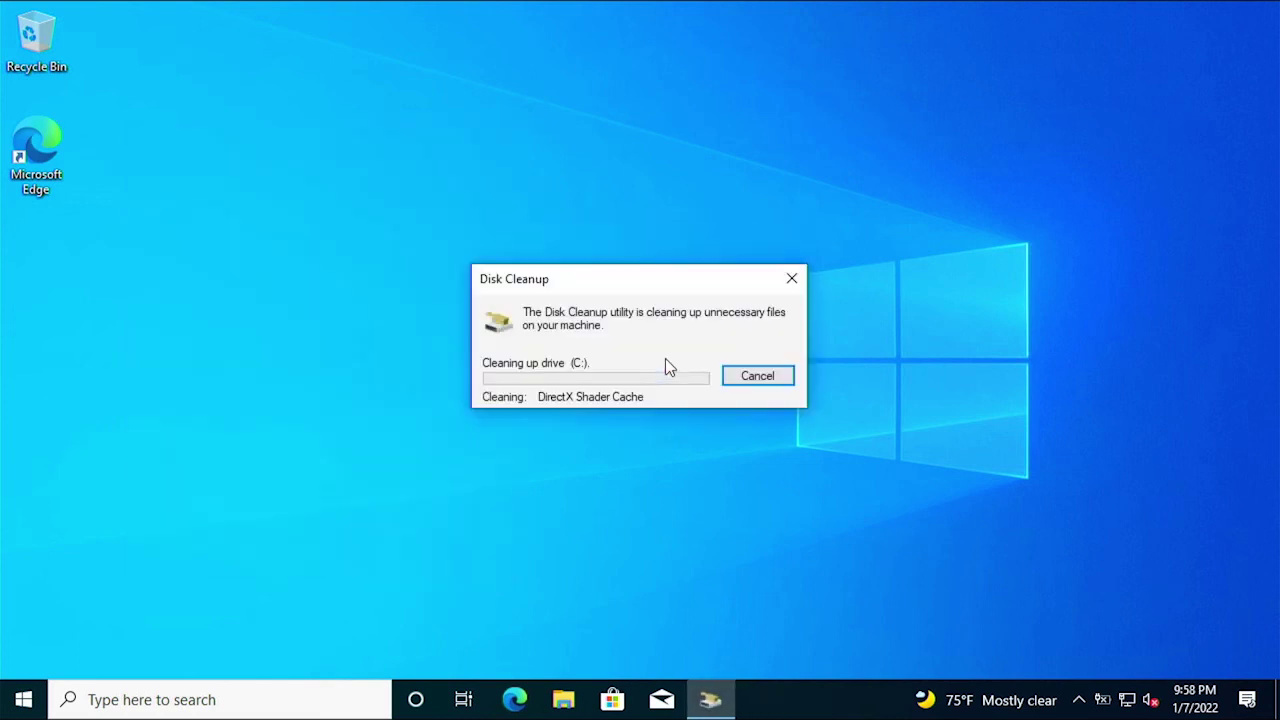